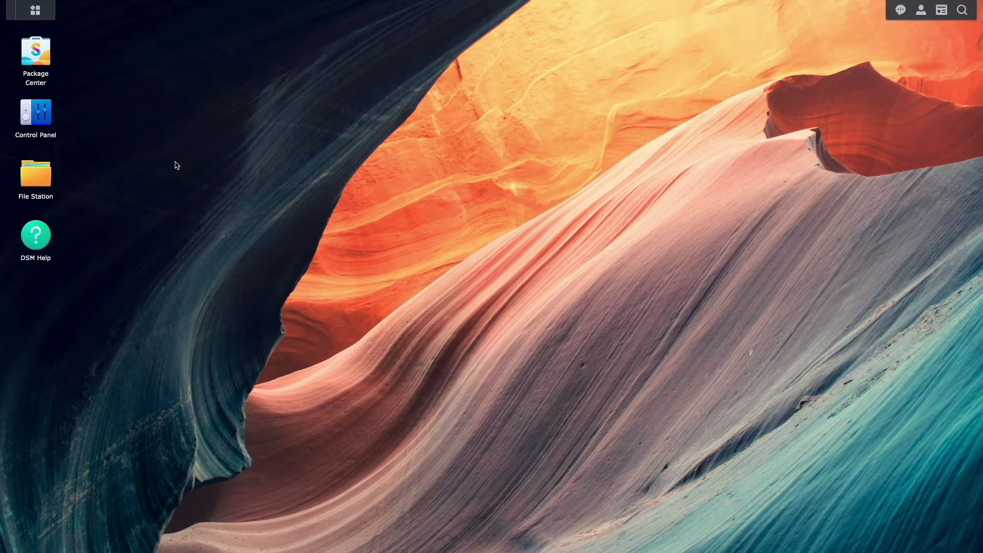
# Step: Open Package Center from the desktop to see the installed packages
pyautogui.click(51, 68)
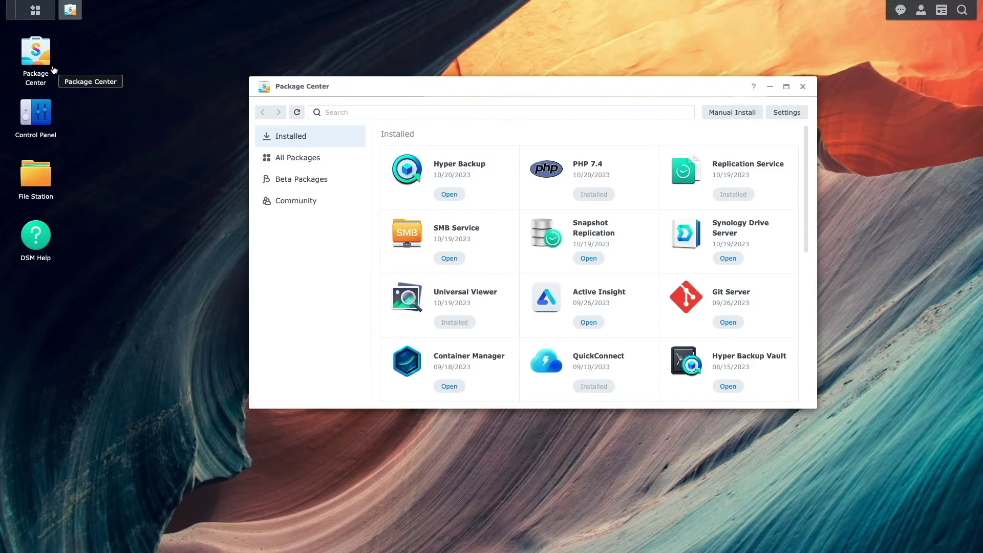
# Step: Search 'vpn', install the VPN Server package, then close Package Center
pyautogui.click(340, 112)
pyautogui.write('vpn')
pyautogui.click(439, 195)
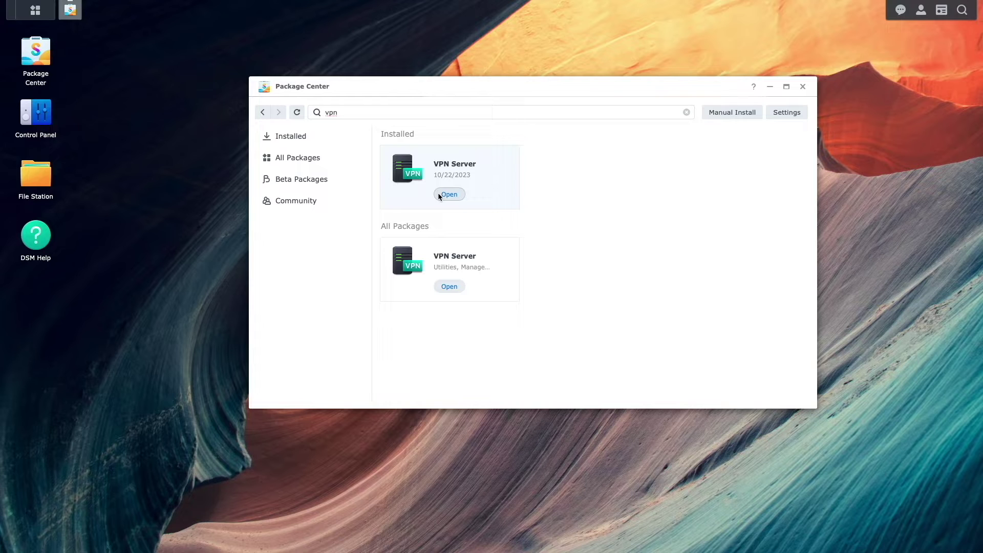
pyautogui.click(802, 86)
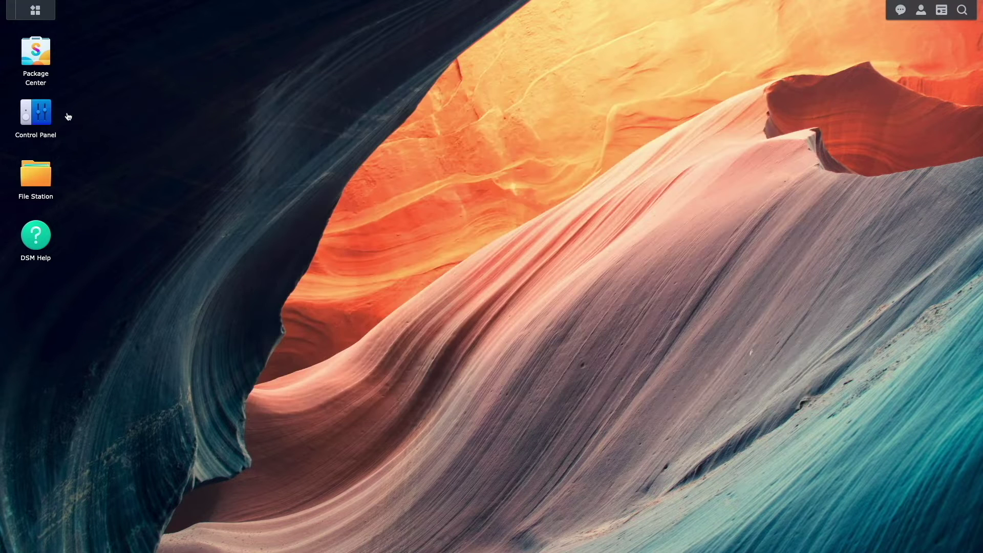
# Step: In Control Panel's User & Group, start a new user and enter its name and a strong password
pyautogui.click(51, 121)
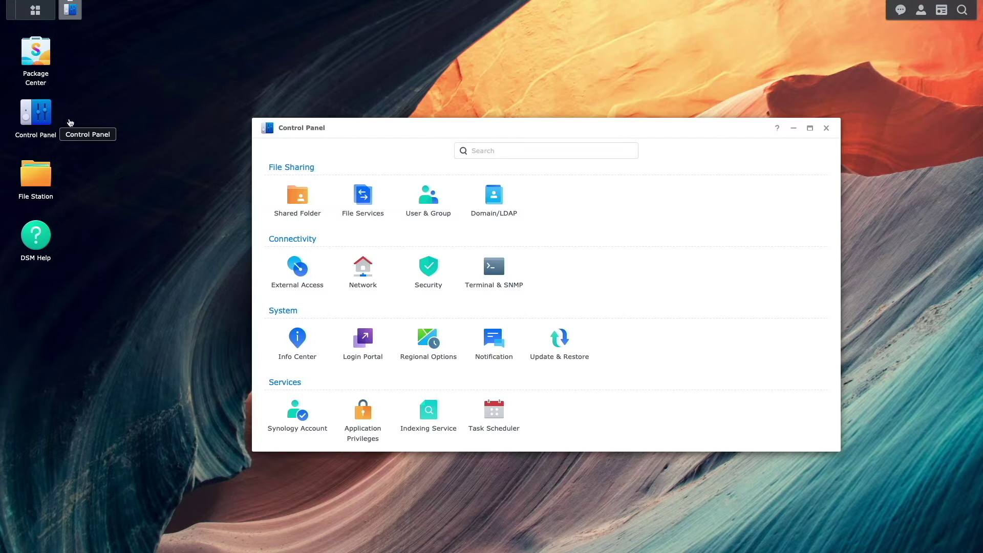
pyautogui.click(431, 197)
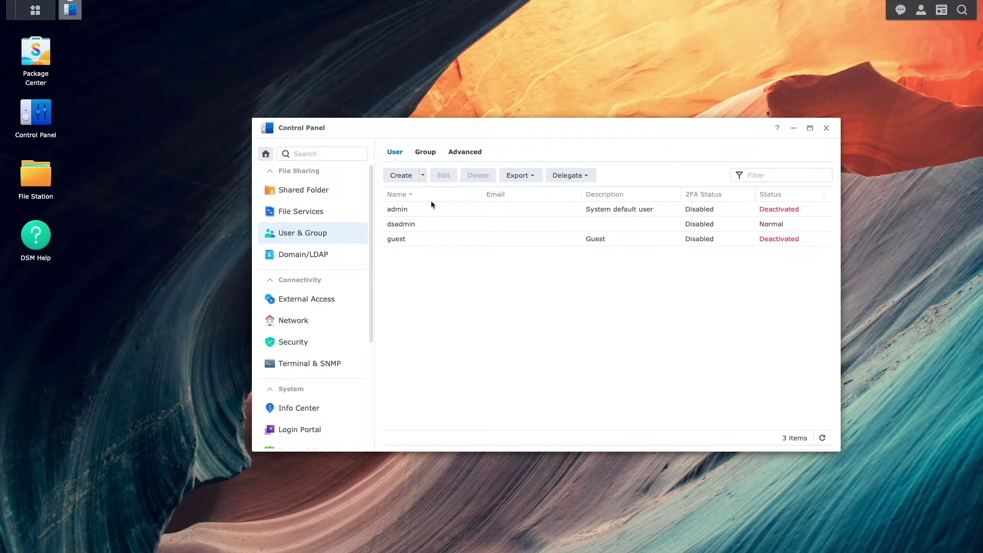
pyautogui.click(401, 176)
pyautogui.write('ferd')
pyautogui.press('Tab')
pyautogui.press('Tab')
pyautogui.press('Tab')
pyautogui.write('••••••••••')
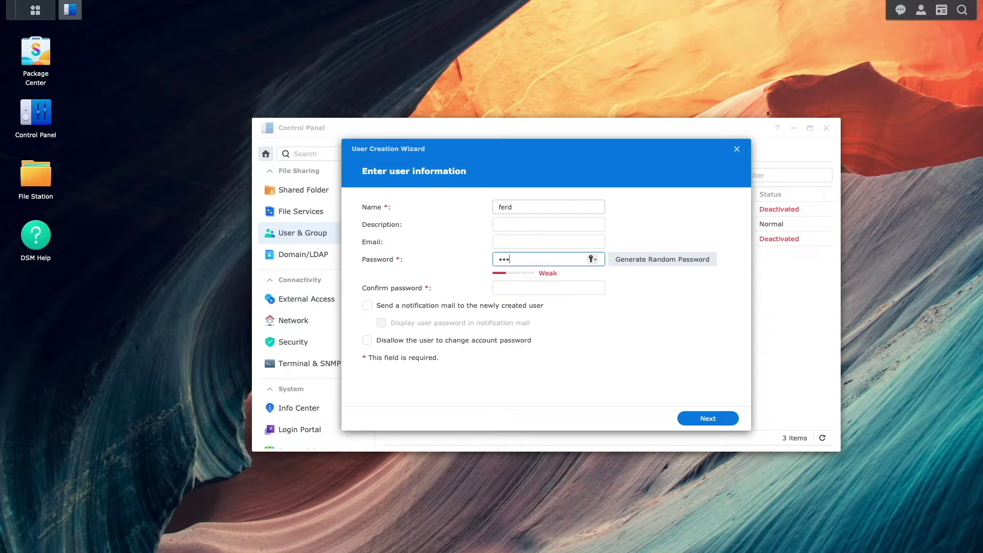
pyautogui.write('••')
pyautogui.press('Tab')
pyautogui.write('•••••••••')
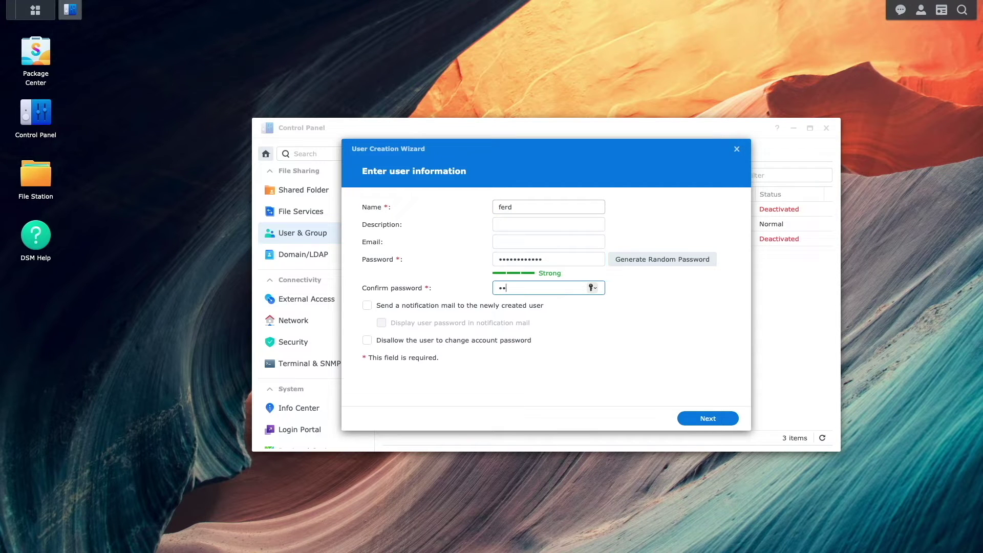
pyautogui.write('•••')
# Step: Keep default permissions, quota and speed limits to finish the user, then close Control Panel
pyautogui.click(720, 418)
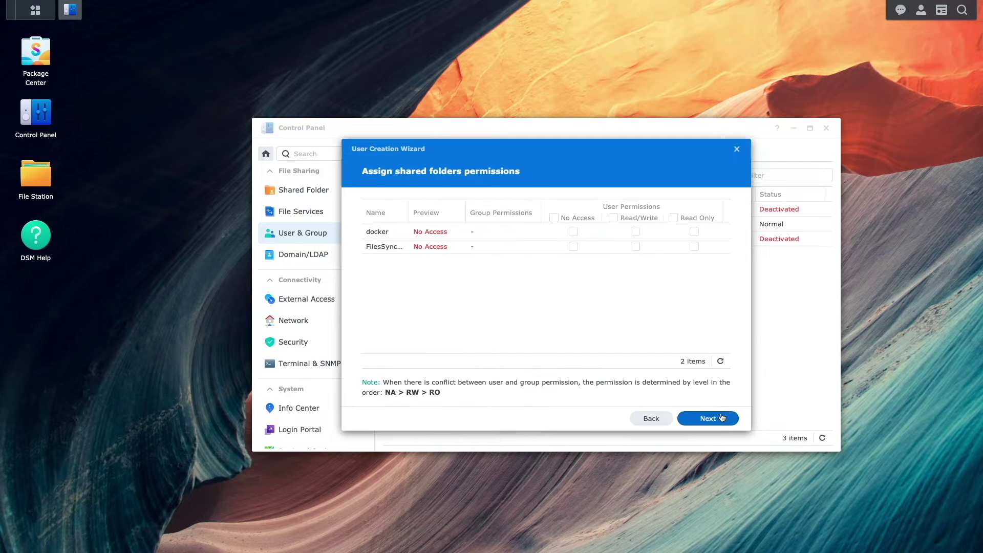
pyautogui.click(722, 417)
pyautogui.click(722, 418)
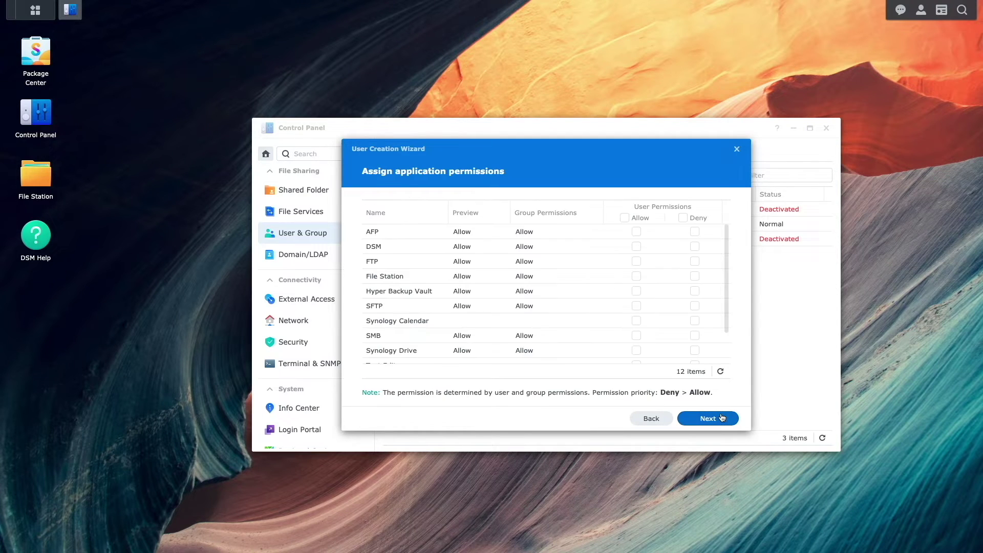
pyautogui.click(721, 418)
pyautogui.click(721, 418)
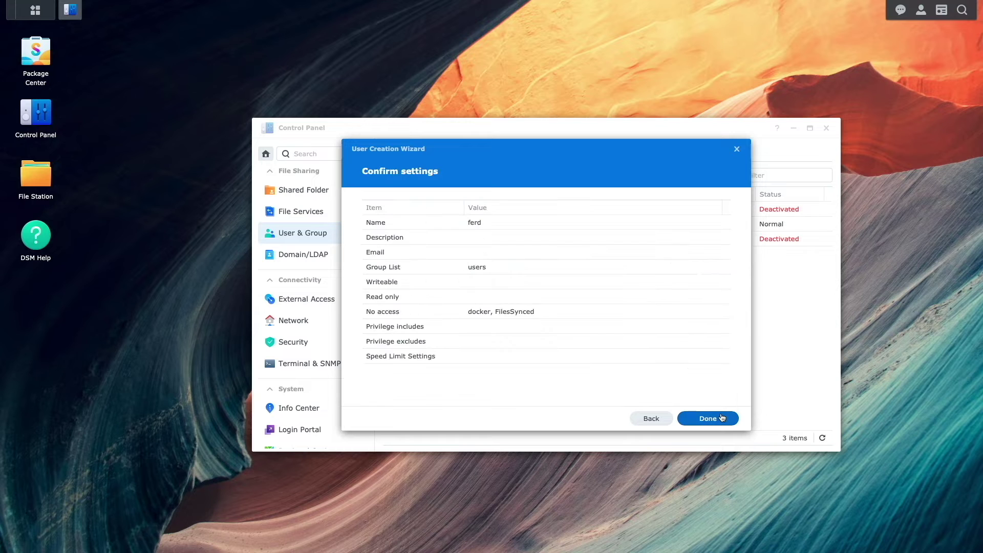
pyautogui.click(721, 418)
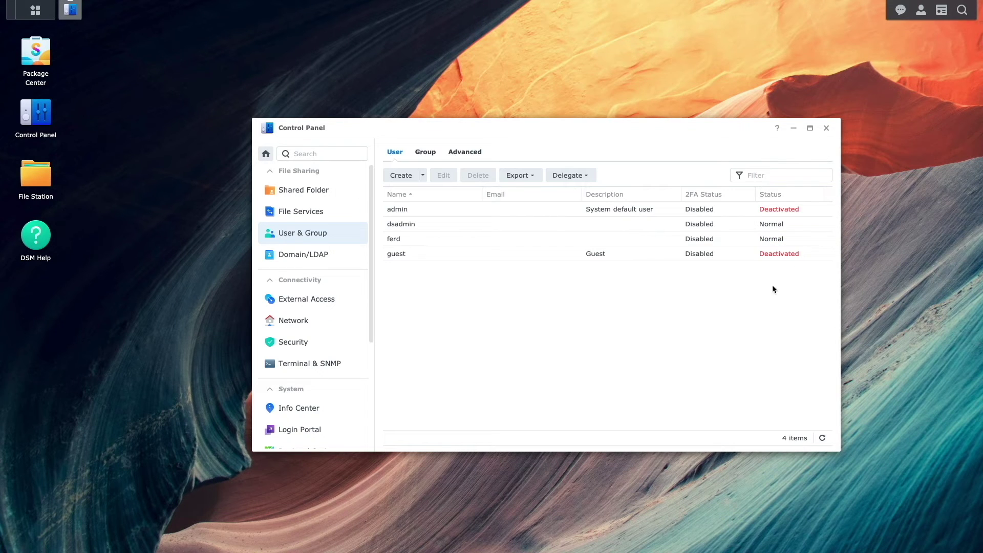
pyautogui.click(826, 128)
# Step: In VPN Server's Privilege page, remove all PPTP, OpenVPN and L2TP/IPSec access except L2TP/IPSec for the new user, and save
pyautogui.click(32, 15)
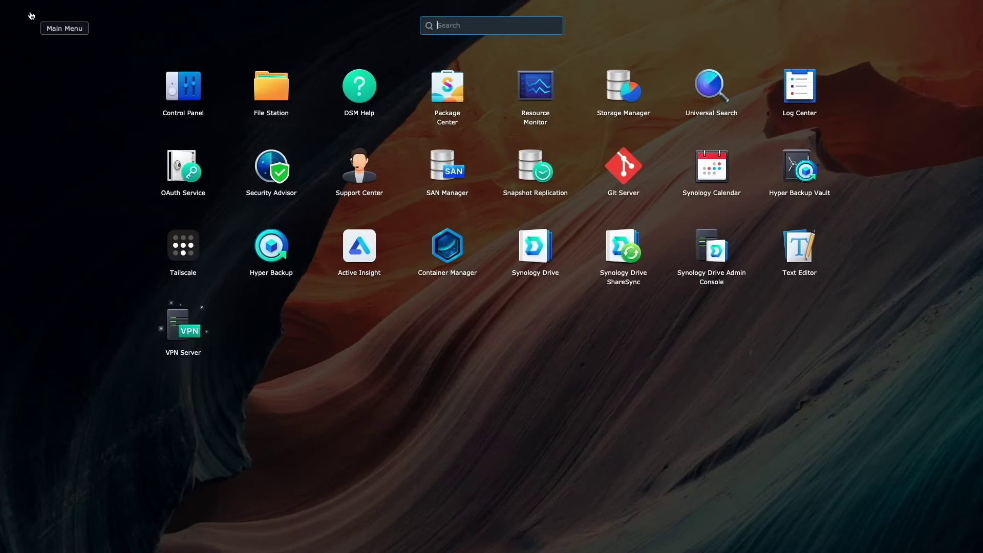
pyautogui.click(175, 326)
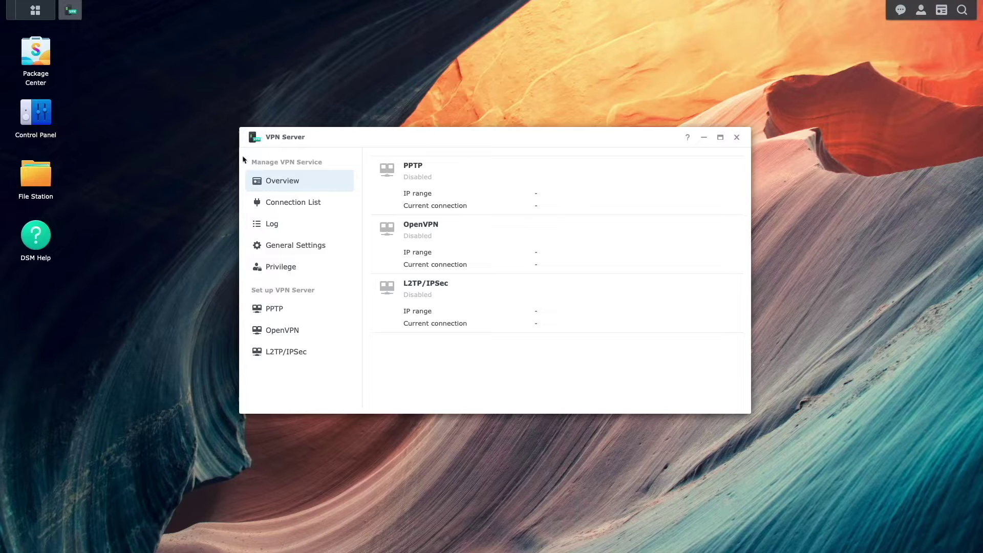
pyautogui.click(281, 267)
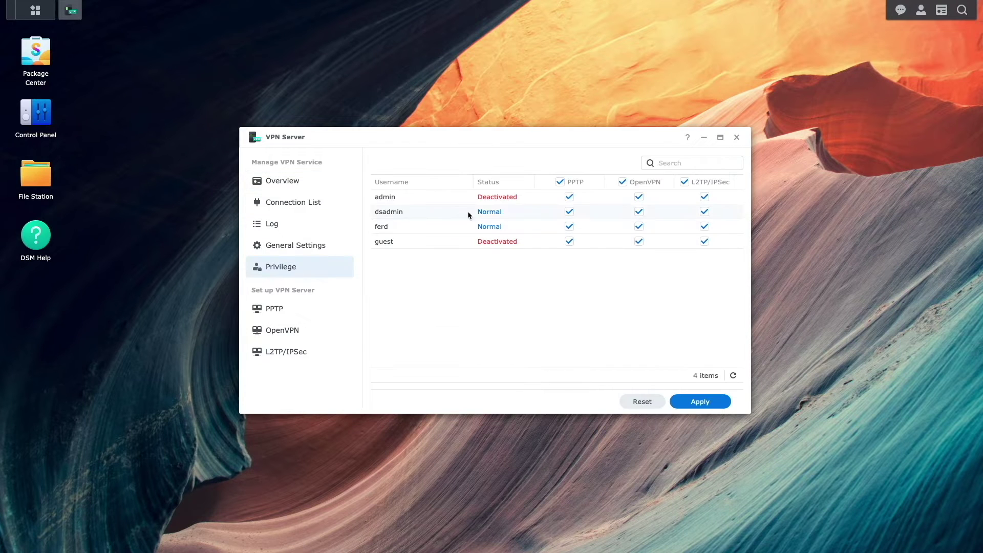
pyautogui.click(560, 182)
pyautogui.click(622, 182)
pyautogui.click(684, 182)
pyautogui.click(704, 226)
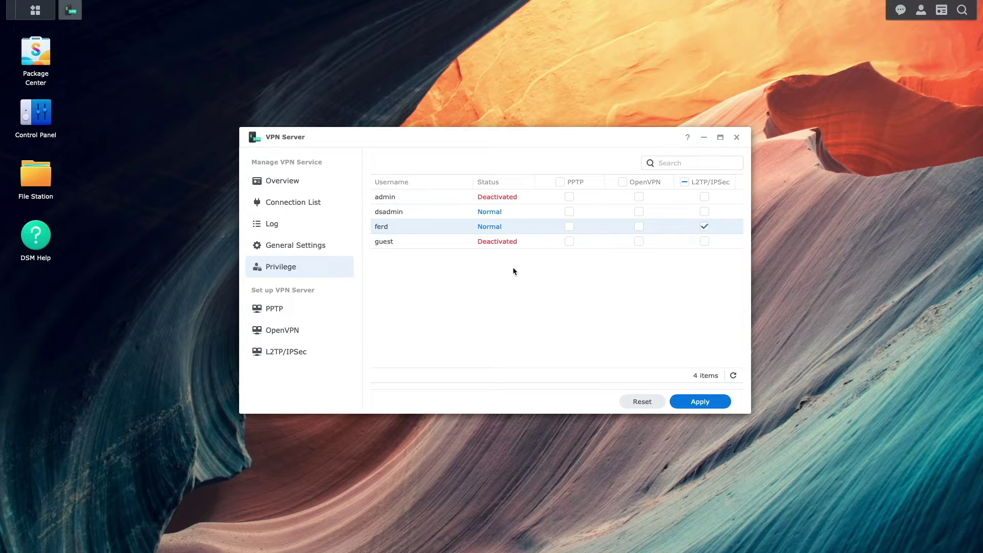
pyautogui.click(331, 353)
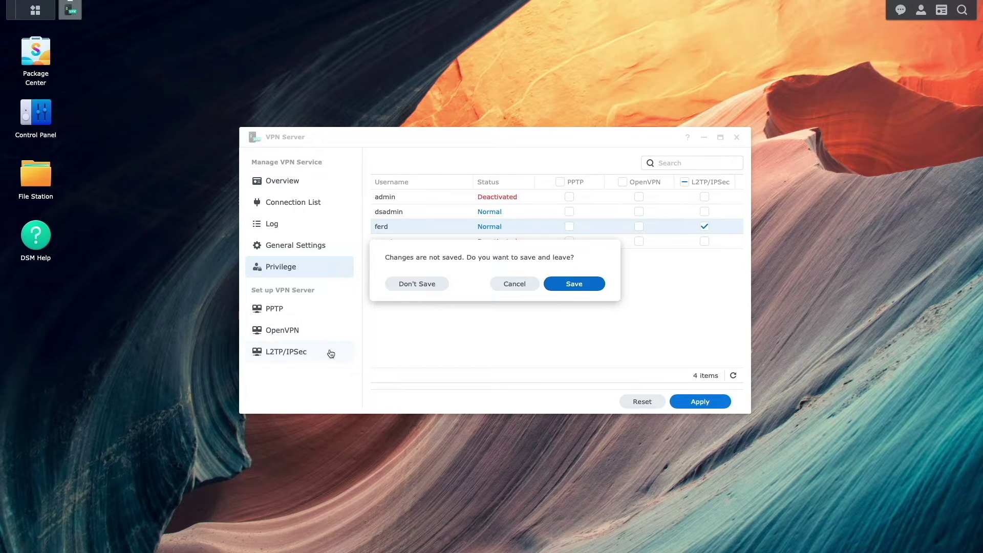
pyautogui.click(558, 290)
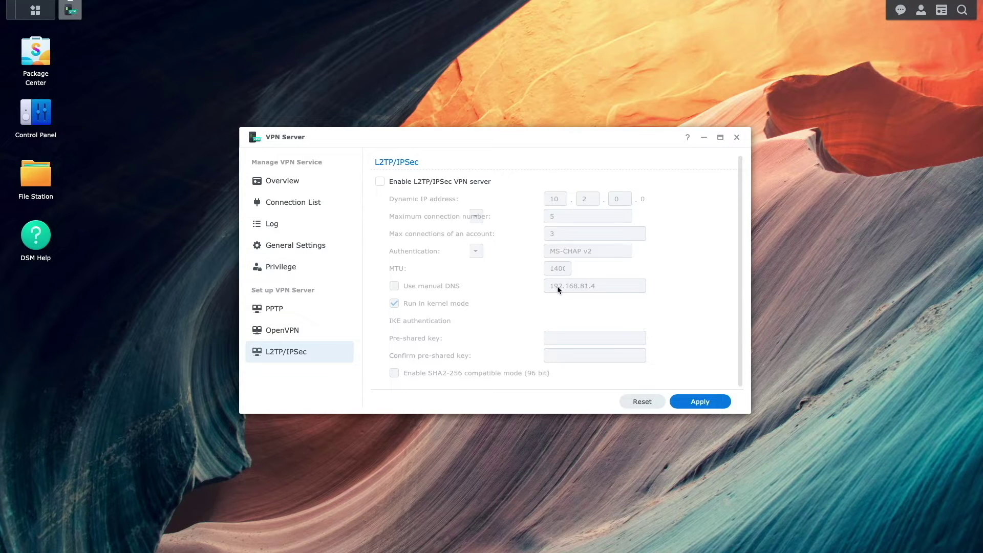
# Step: Enable the L2TP/IPSec server with a confirmed pre-shared key, apply it, and close VPN Server
pyautogui.click(379, 181)
pyautogui.click(549, 337)
pyautogui.write('*******')
pyautogui.click(548, 355)
pyautogui.write('*******')
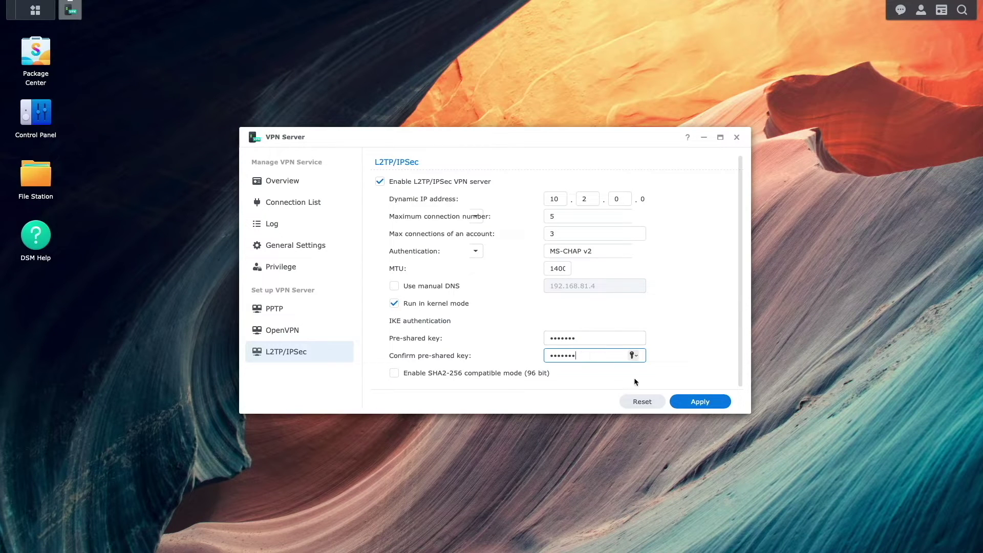
pyautogui.click(681, 402)
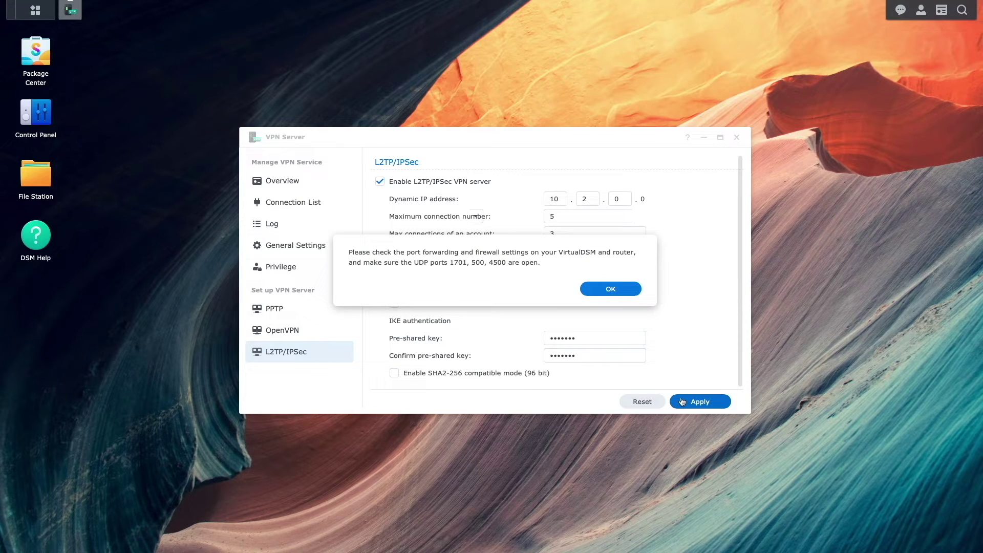
pyautogui.click(632, 290)
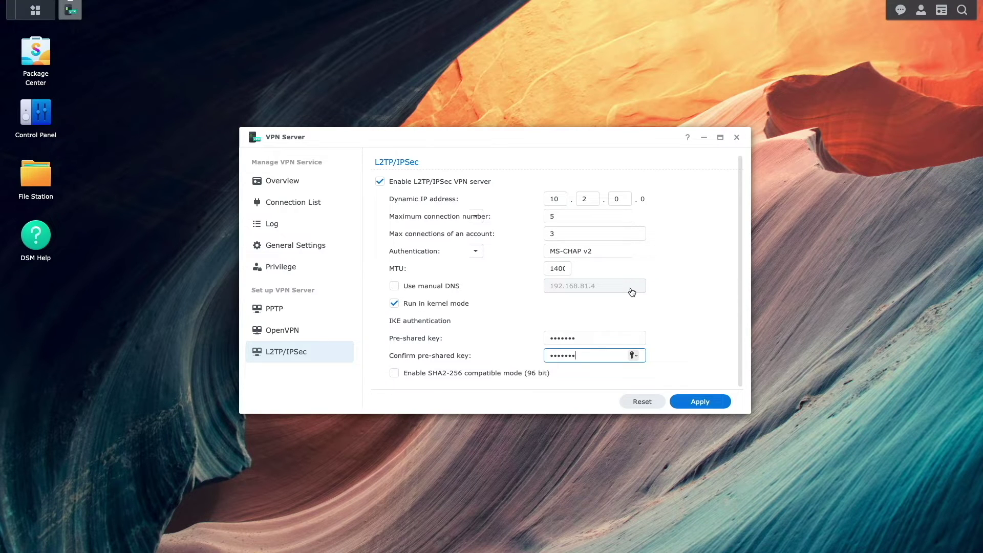
pyautogui.click(736, 137)
# Step: Add a Synology DDNS hostname l2tp-ipsec.synology.me in External Access, test the connection and confirm it
pyautogui.click(46, 126)
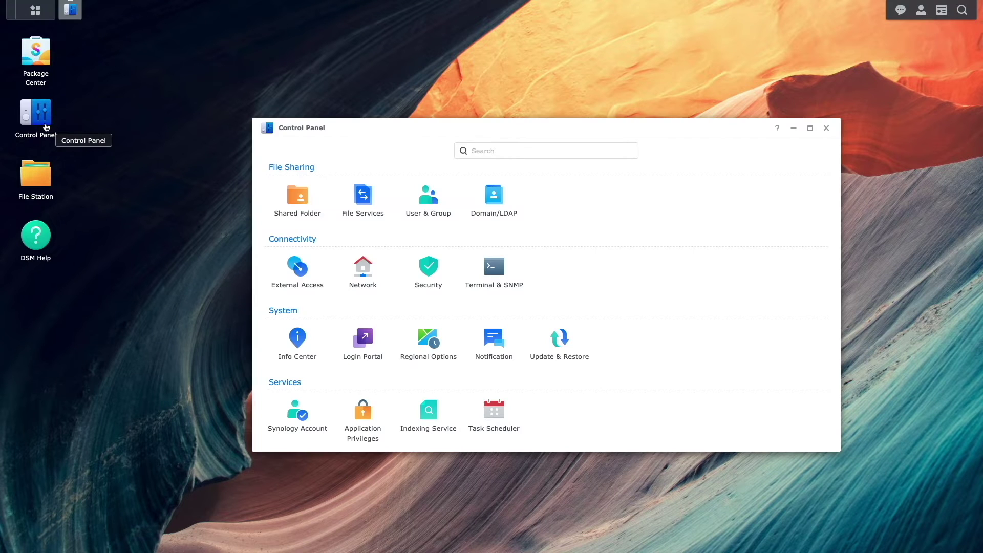
pyautogui.click(296, 267)
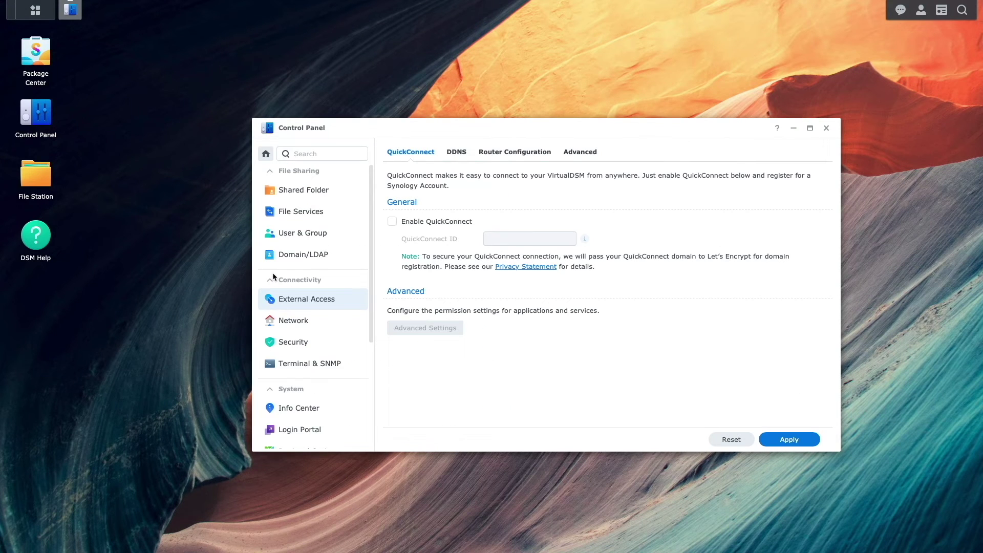
pyautogui.click(448, 159)
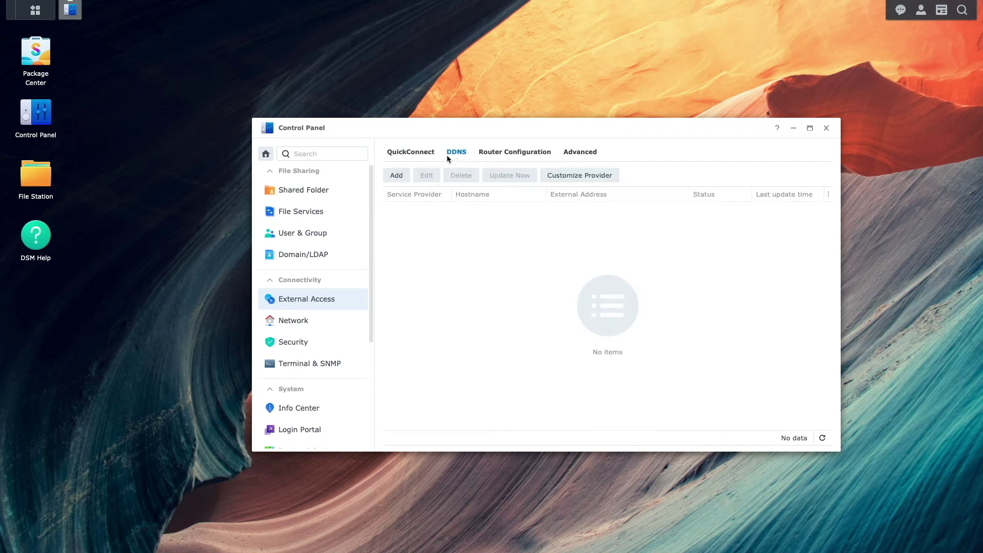
pyautogui.click(399, 177)
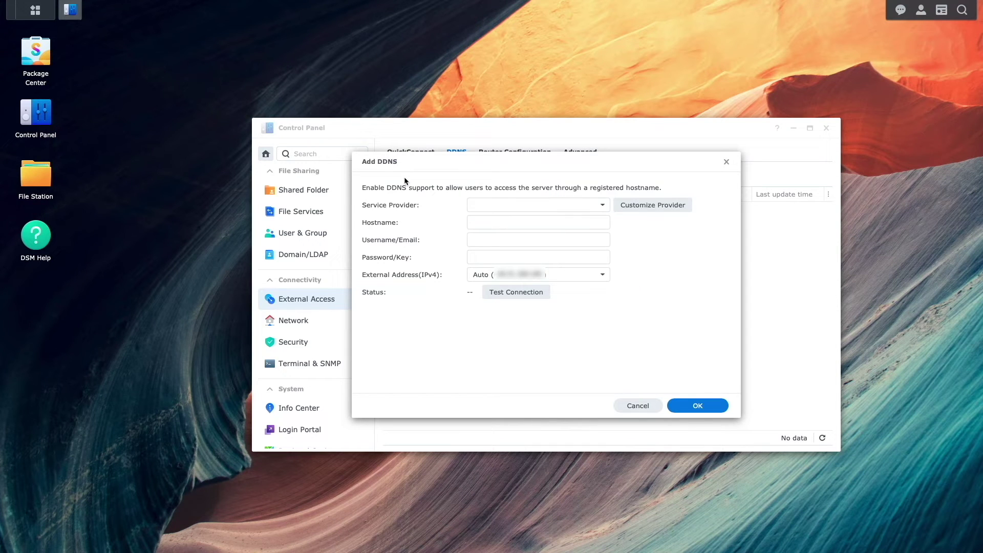
pyautogui.click(602, 205)
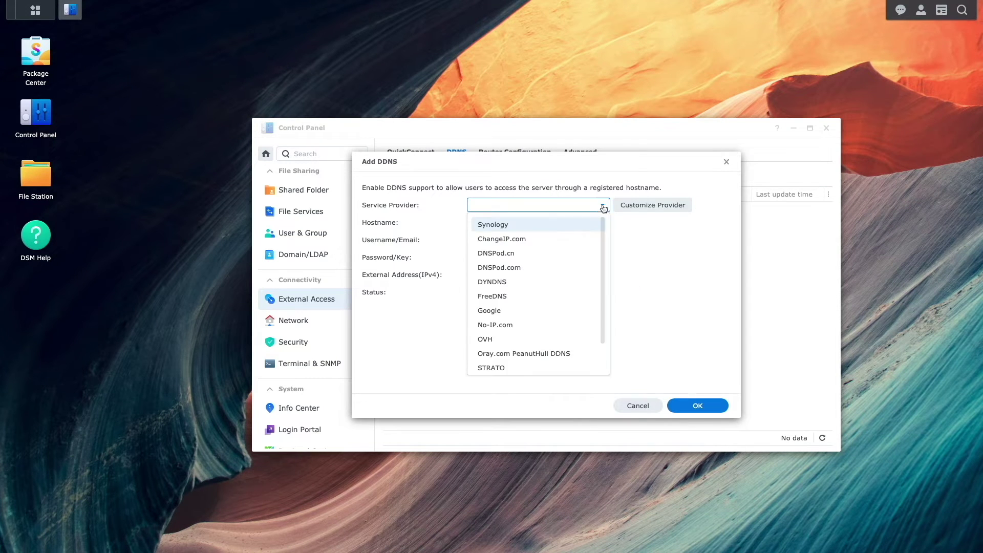
pyautogui.click(569, 225)
pyautogui.click(507, 223)
pyautogui.write('l2tp-ipsec')
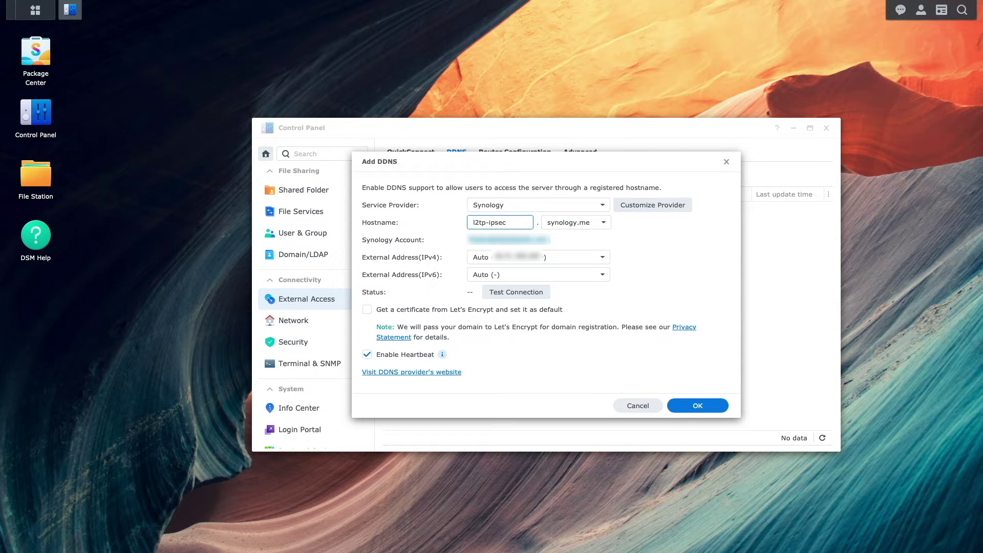
pyautogui.click(545, 293)
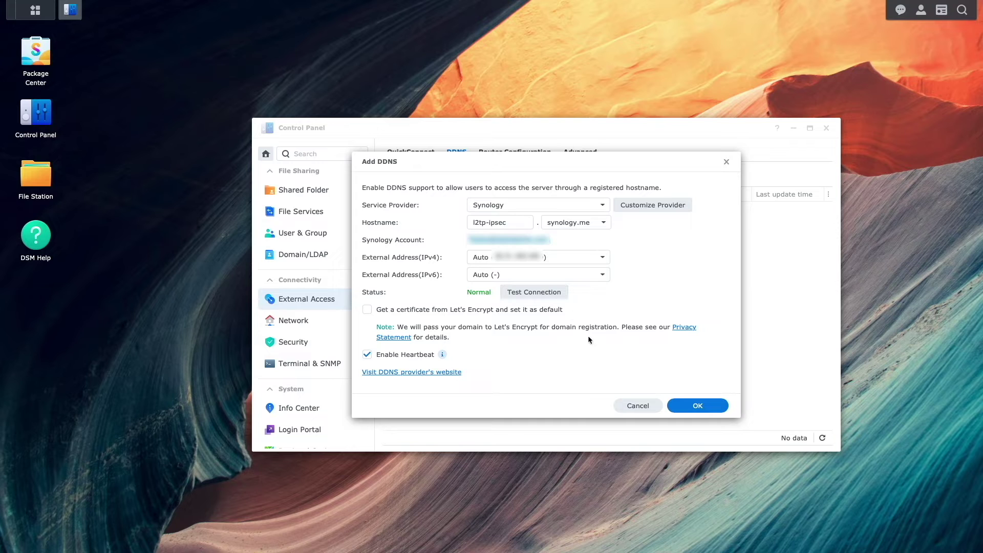
pyautogui.click(683, 407)
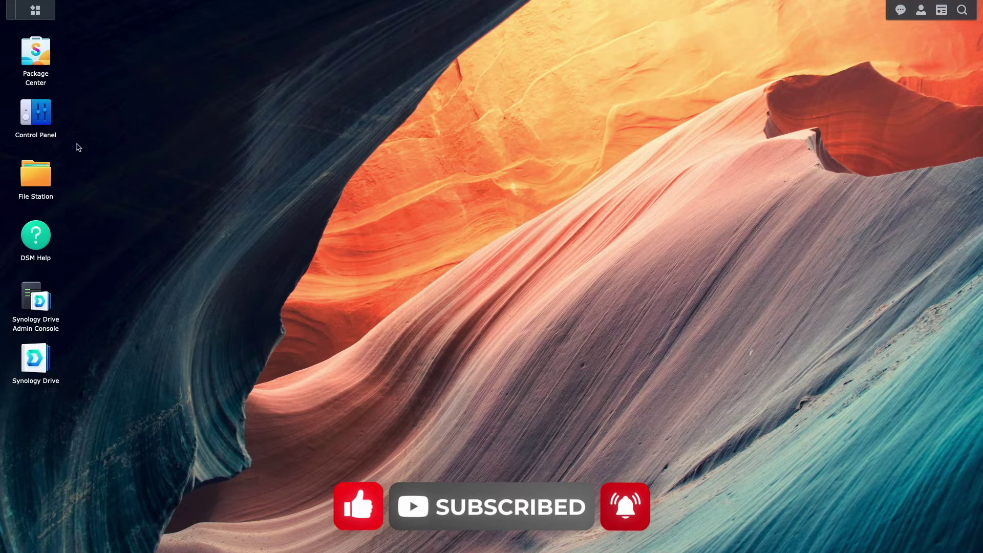
# Step: From Control Panel's Network Interface list, create a new VPN profile using L2TP/IPSec
pyautogui.click(47, 127)
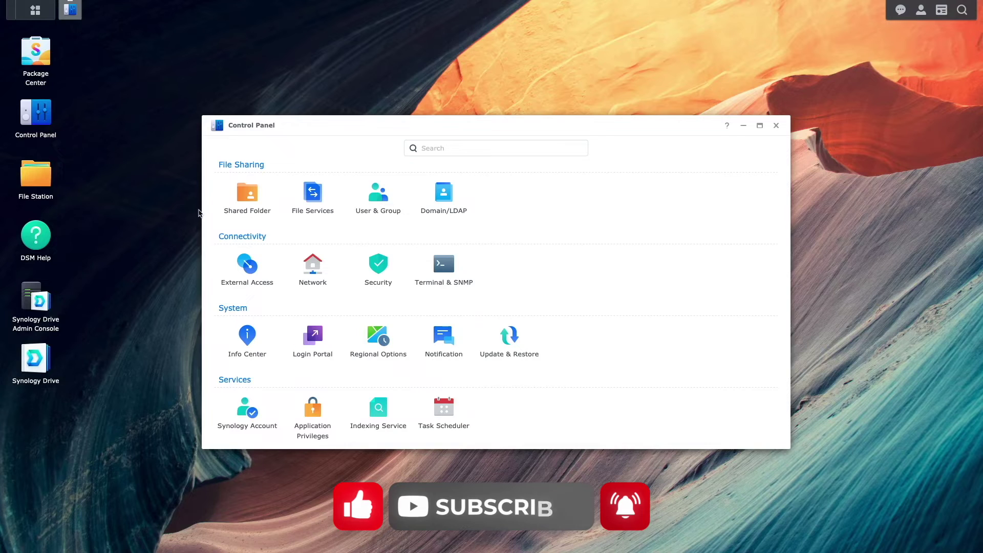
pyautogui.click(297, 264)
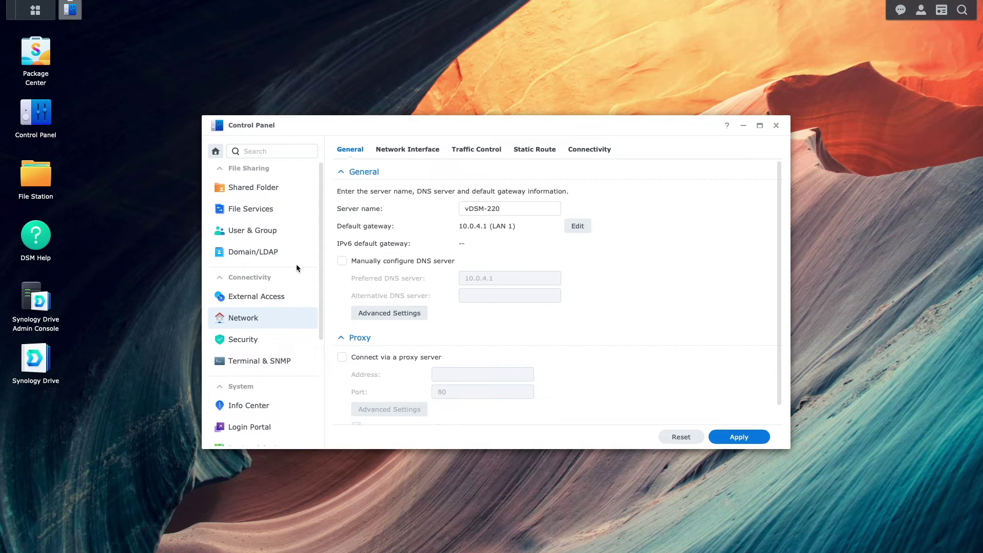
pyautogui.click(391, 150)
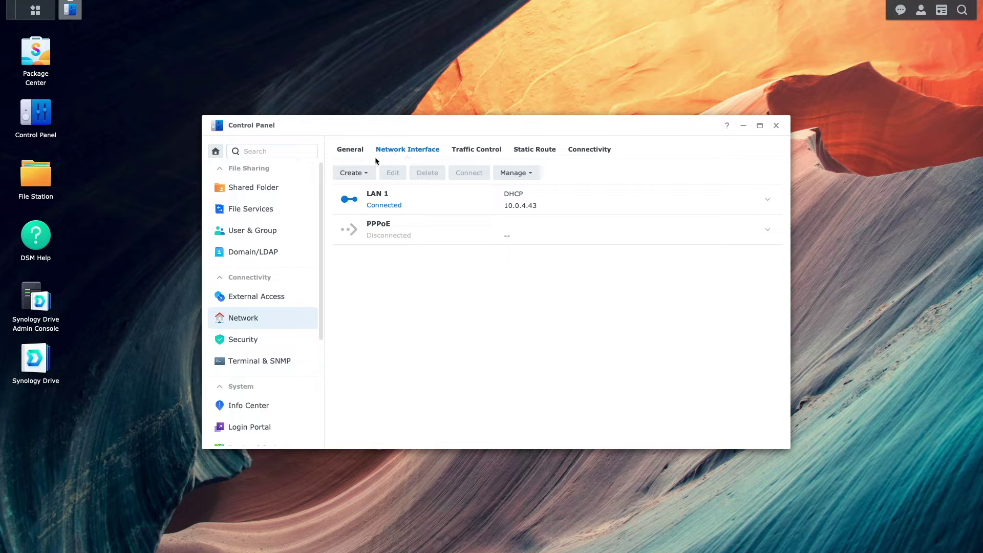
pyautogui.click(355, 174)
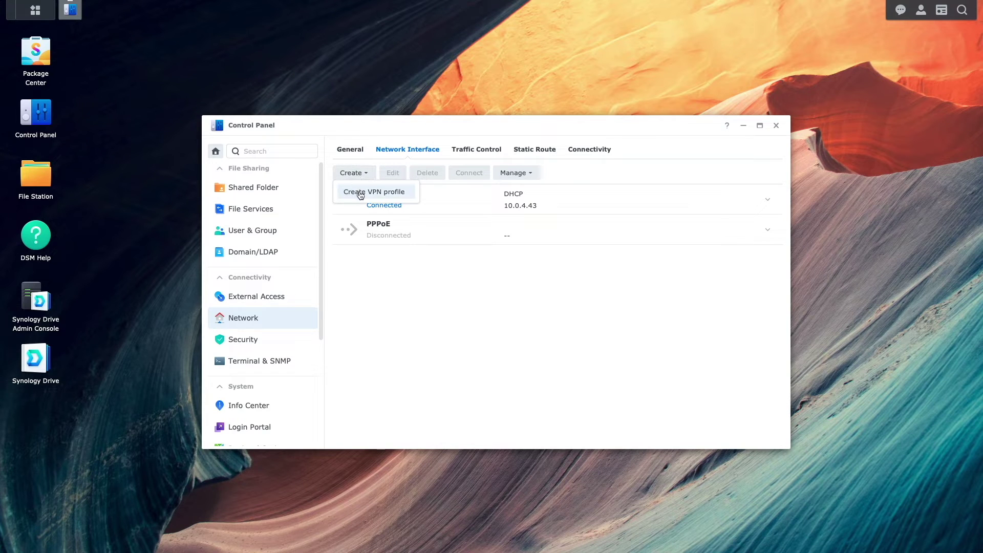
pyautogui.click(360, 195)
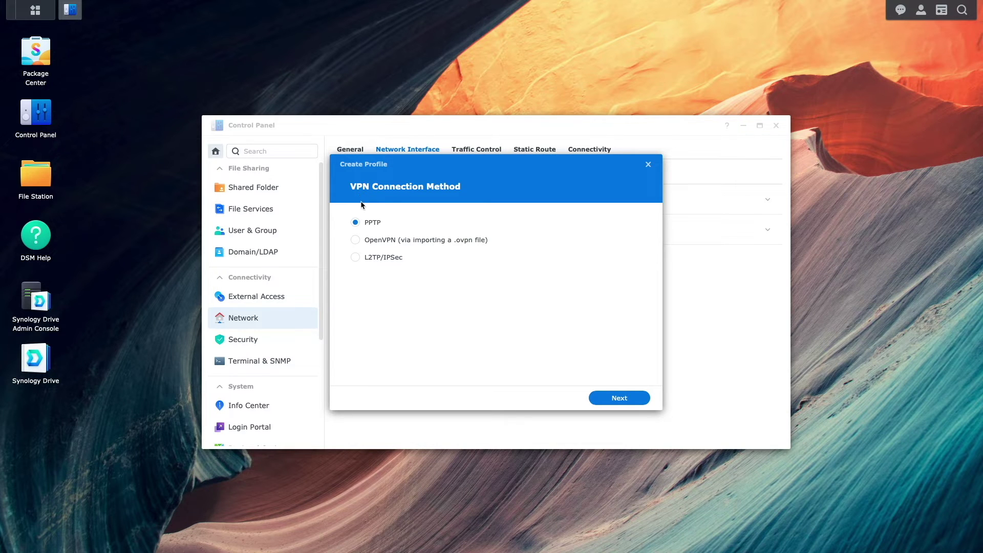
pyautogui.click(384, 258)
# Step: Name the VPN profile L2TP_IPSec_VPN with server address l2tp-ipsec.synology.me
pyautogui.click(606, 398)
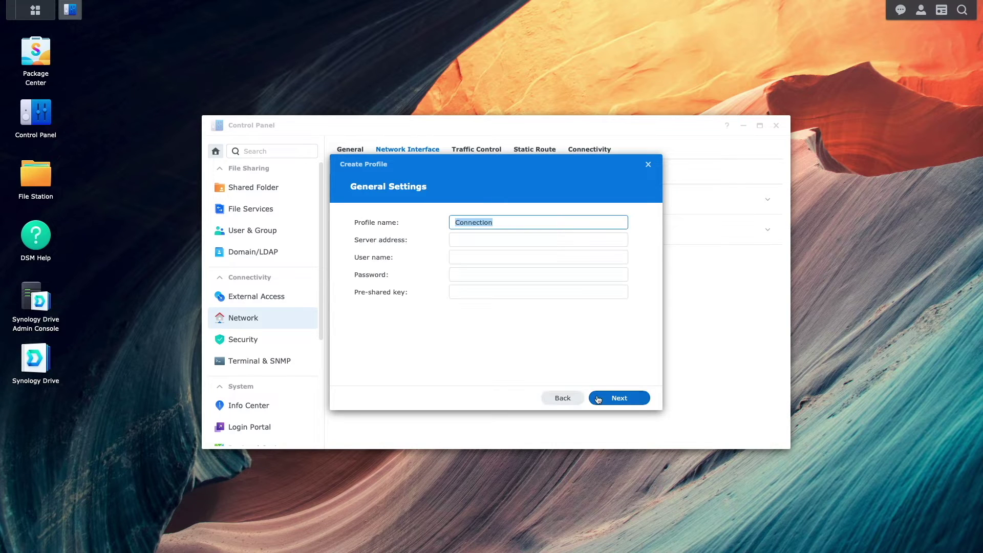
pyautogui.click(510, 222)
pyautogui.press('BackSpace')
pyautogui.press('BackSpace')
pyautogui.press('BackSpace')
pyautogui.press('BackSpace')
pyautogui.press('BackSpace')
pyautogui.press('BackSpace')
pyautogui.press('BackSpace')
pyautogui.press('BackSpace')
pyautogui.press('BackSpace')
pyautogui.press('BackSpace')
pyautogui.write('L2TP_IPS')
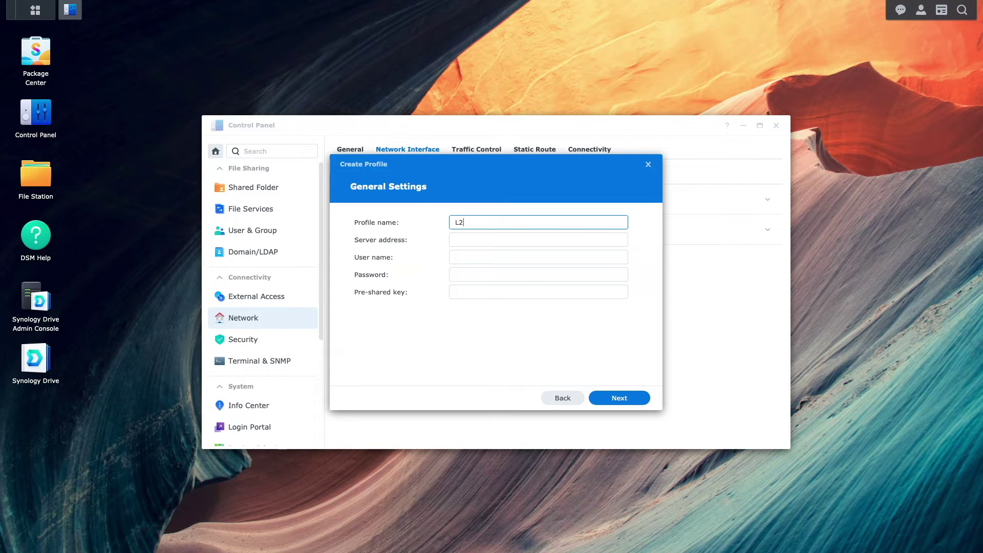
pyautogui.write('PN')
pyautogui.press('Tab')
pyautogui.write('l2')
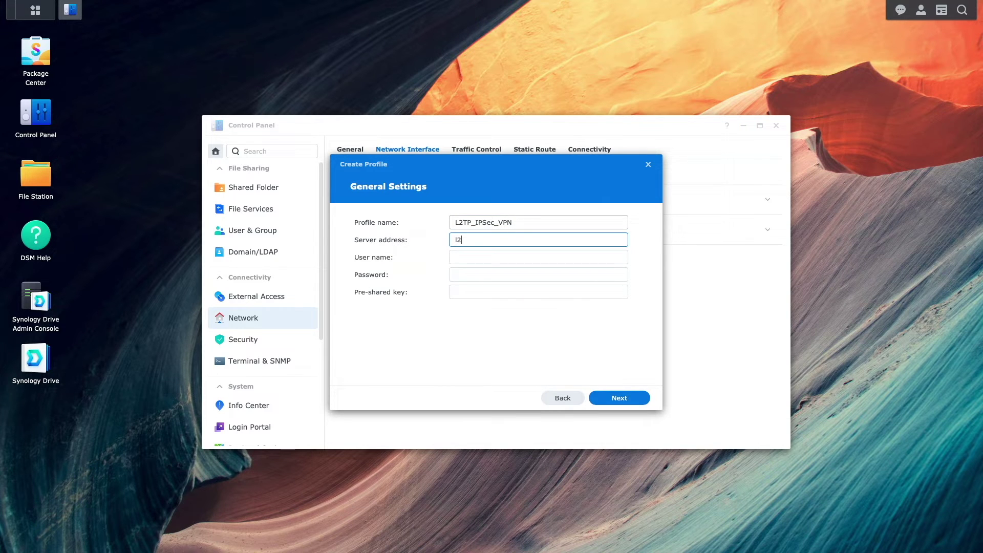
pyautogui.write('tp-ipsec.synology.me')
# Step: Enter the VPN user's name, password and pre-shared key, keep MS CHAP v2, and save the profile
pyautogui.press('Tab')
pyautogui.write('ferd')
pyautogui.press('Tab')
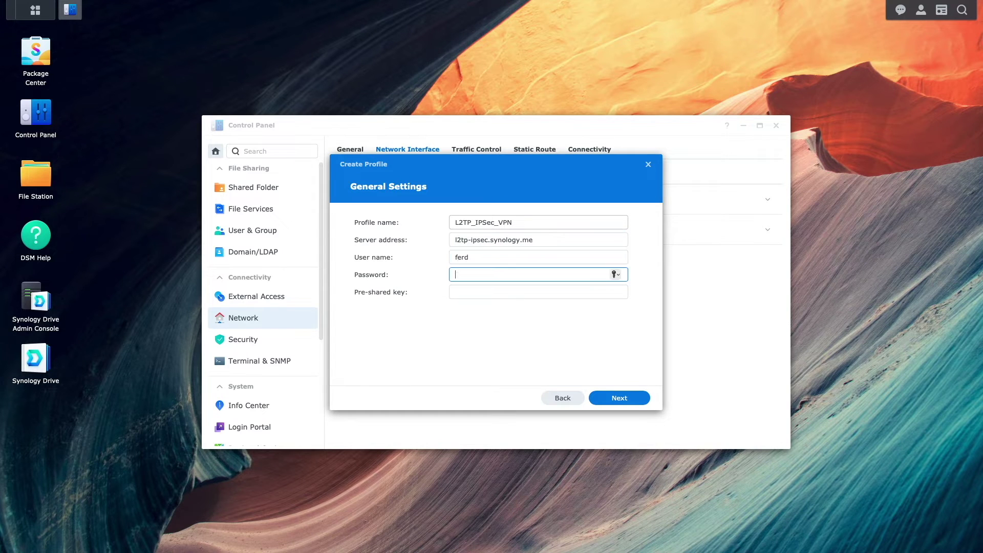
pyautogui.write('••••••••••••')
pyautogui.press('Tab')
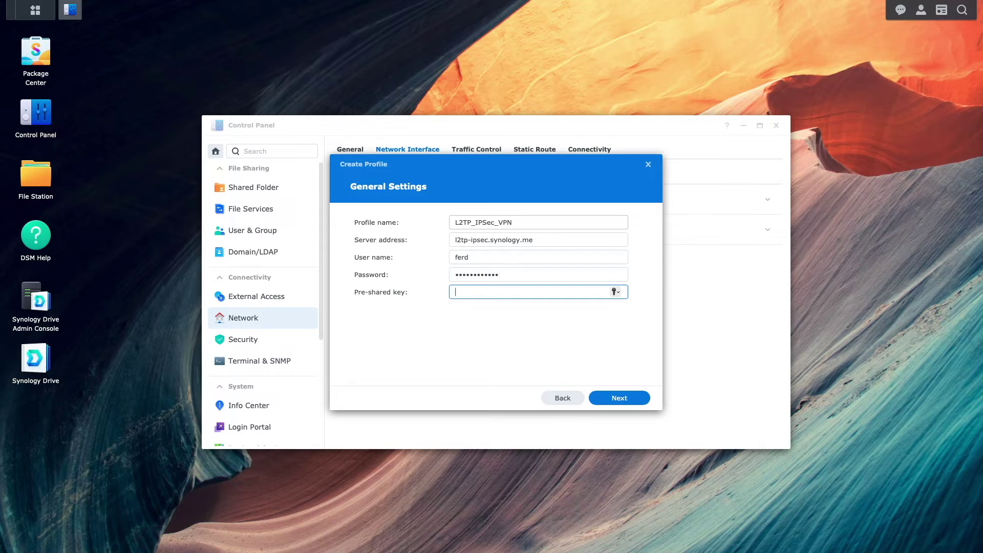
pyautogui.write('•••••••')
pyautogui.click(618, 398)
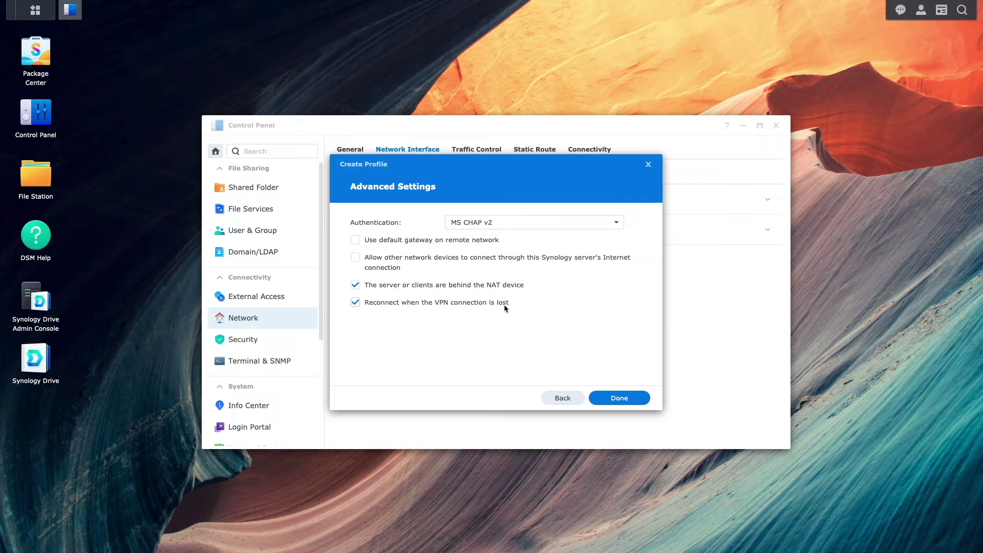
pyautogui.click(596, 396)
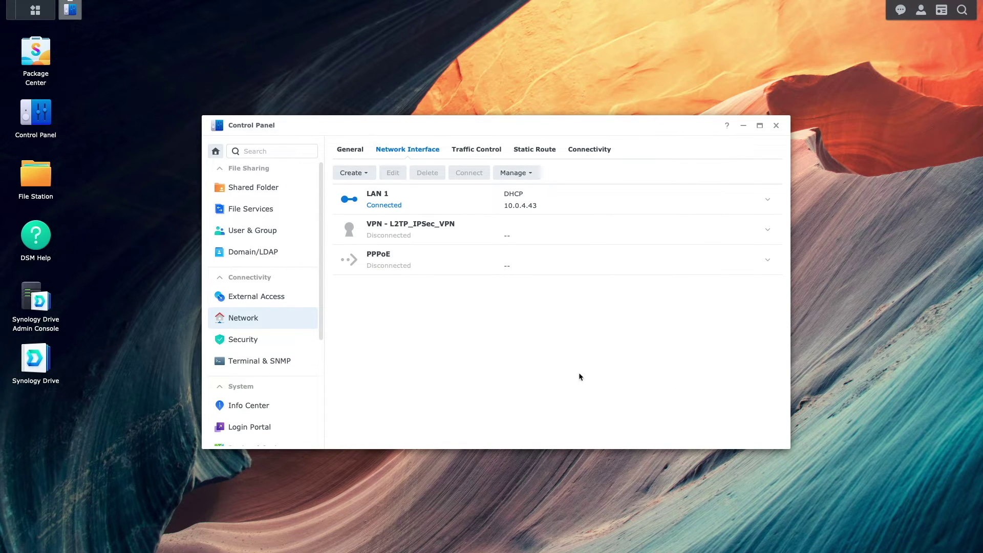
# Step: Connect the VPN - L2TP_IPSec_VPN profile and expand its connection details
pyautogui.click(462, 236)
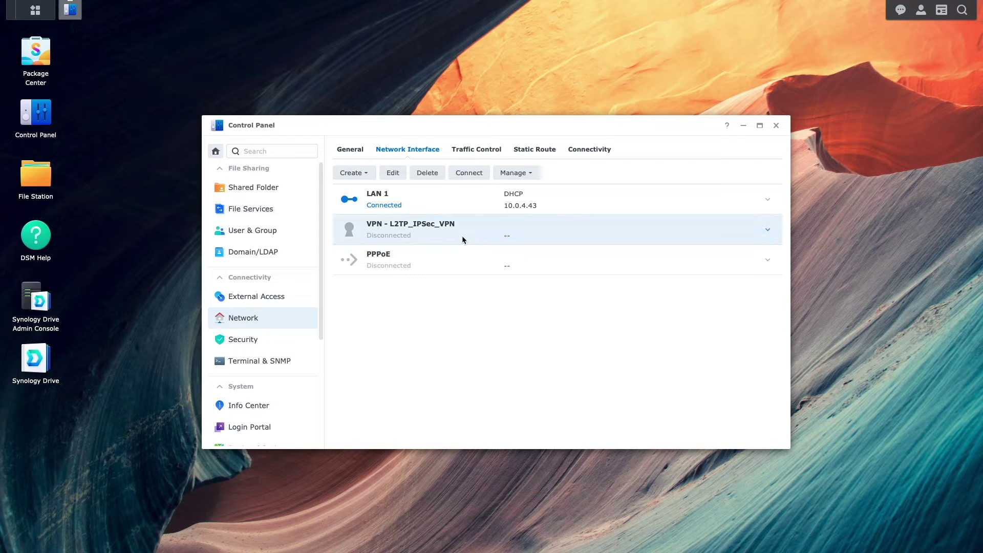
pyautogui.click(470, 176)
pyautogui.click(768, 230)
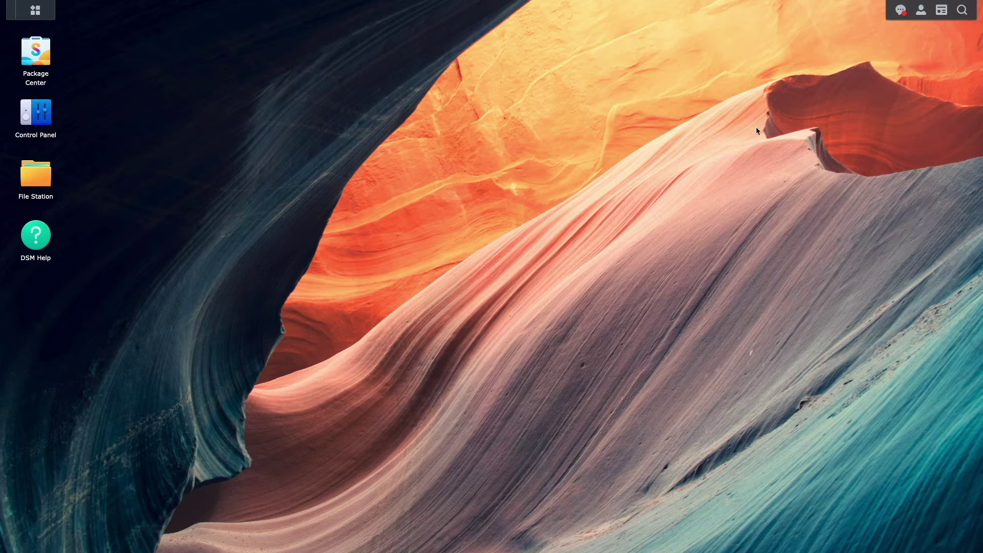
# Step: Check VPN Server's Connection List for the L2TP/IPSec client at 10.2.0.1
pyautogui.click(44, 13)
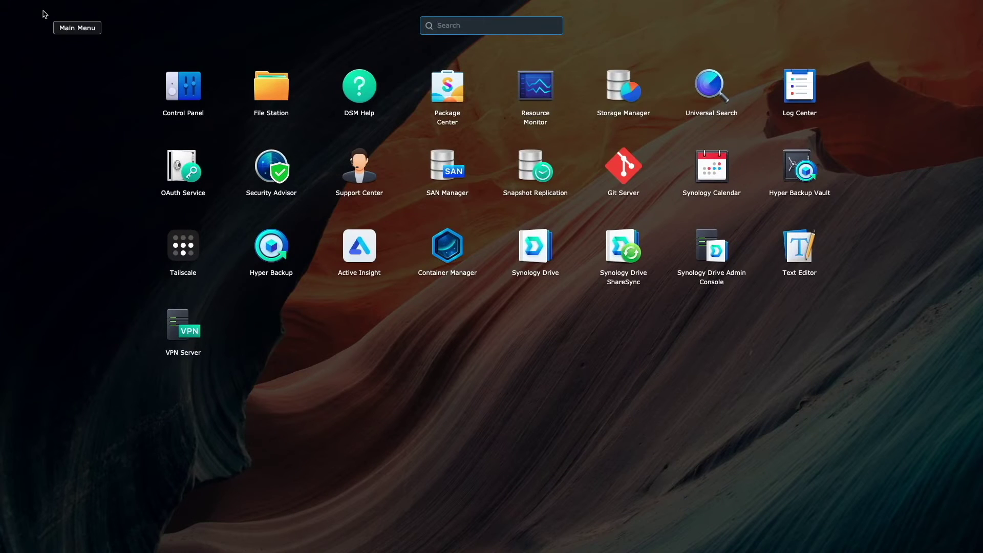
pyautogui.click(174, 321)
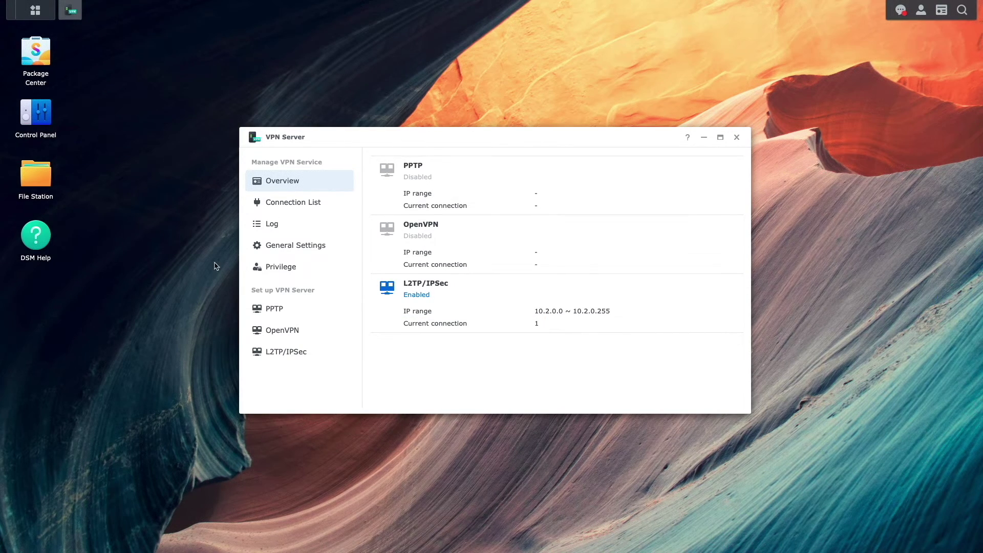
pyautogui.click(294, 203)
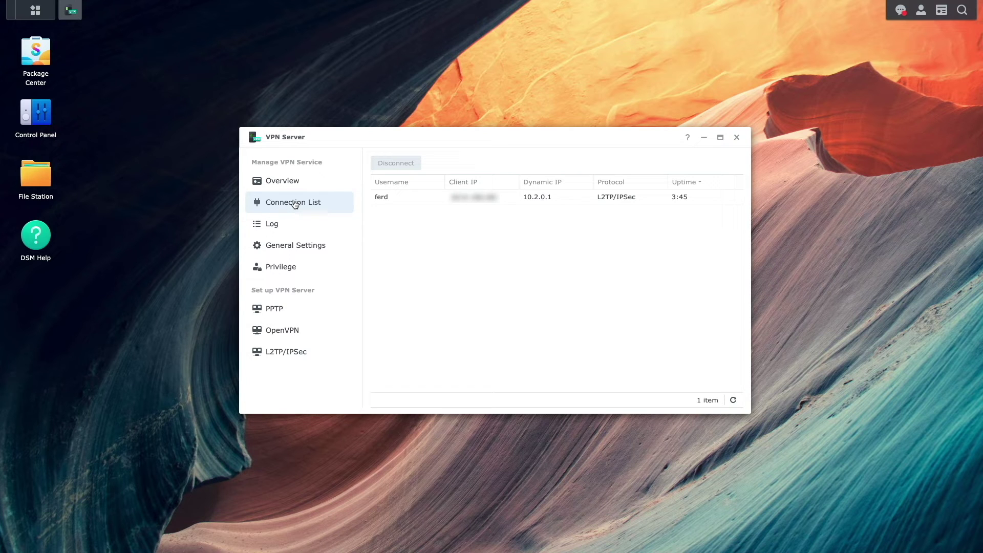
# Step: Close VPN Server, then search Package Center for 'snapshot' and install Snapshot Replication
pyautogui.click(736, 137)
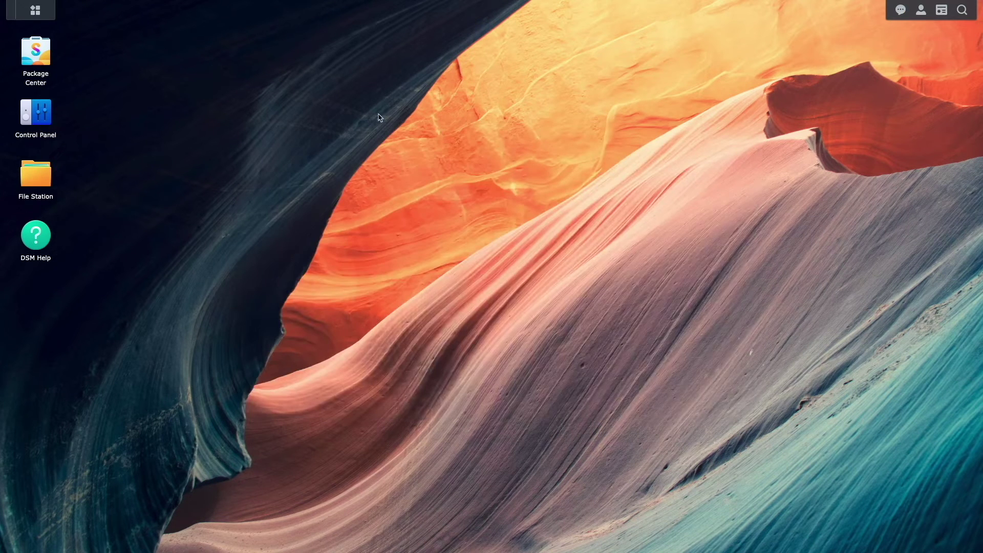
pyautogui.click(47, 63)
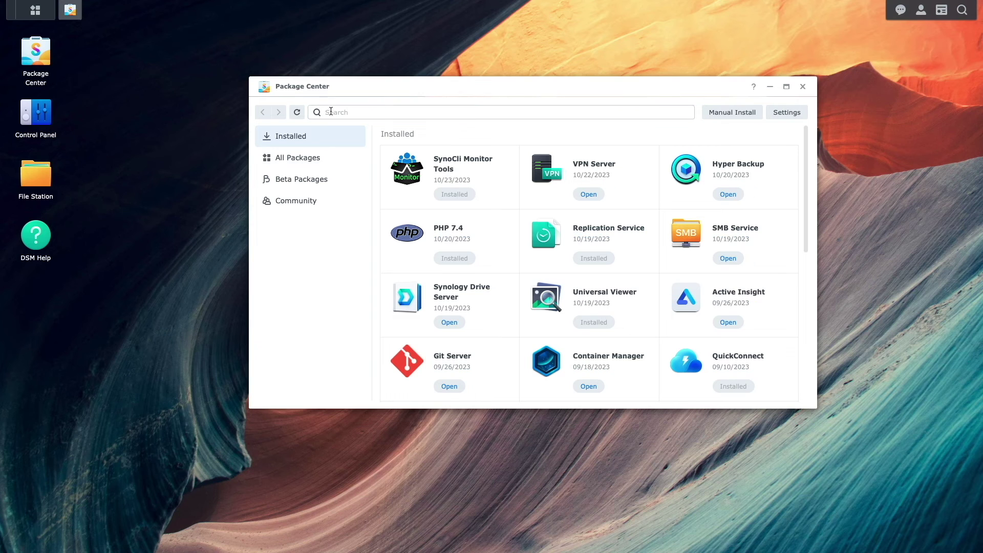
pyautogui.write('snapshot')
pyautogui.click(441, 195)
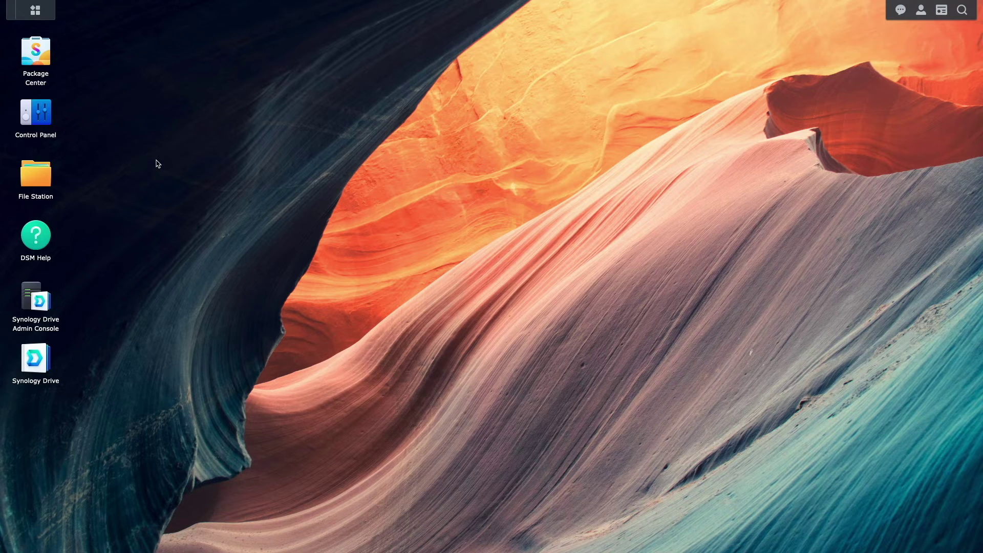
# Step: Launch Snapshot Replication and dismiss its replication performance notice
pyautogui.click(34, 11)
pyautogui.click(701, 246)
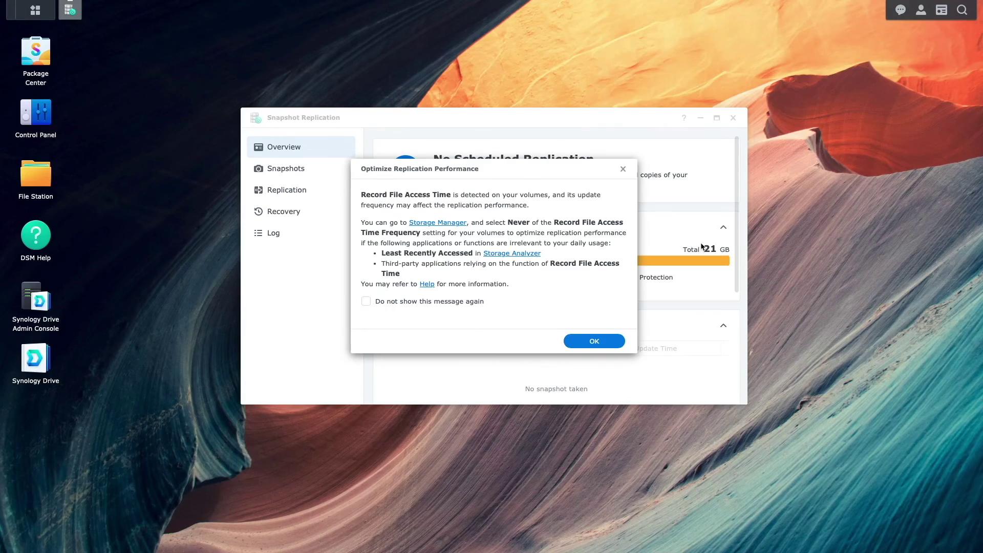
pyautogui.click(611, 340)
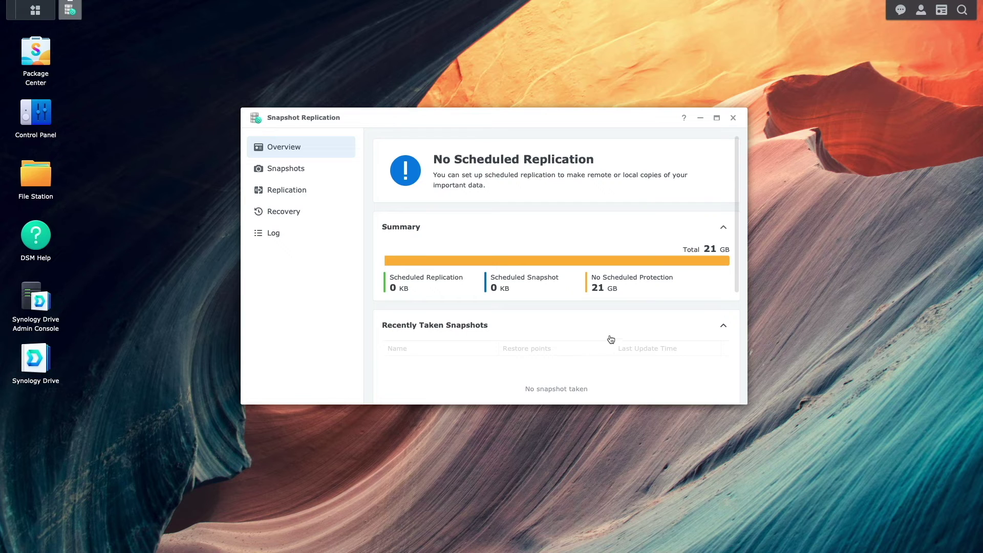
# Step: Start a new shared-folder replication task to a remote server, with Control Panel opened over the wizard
pyautogui.click(319, 195)
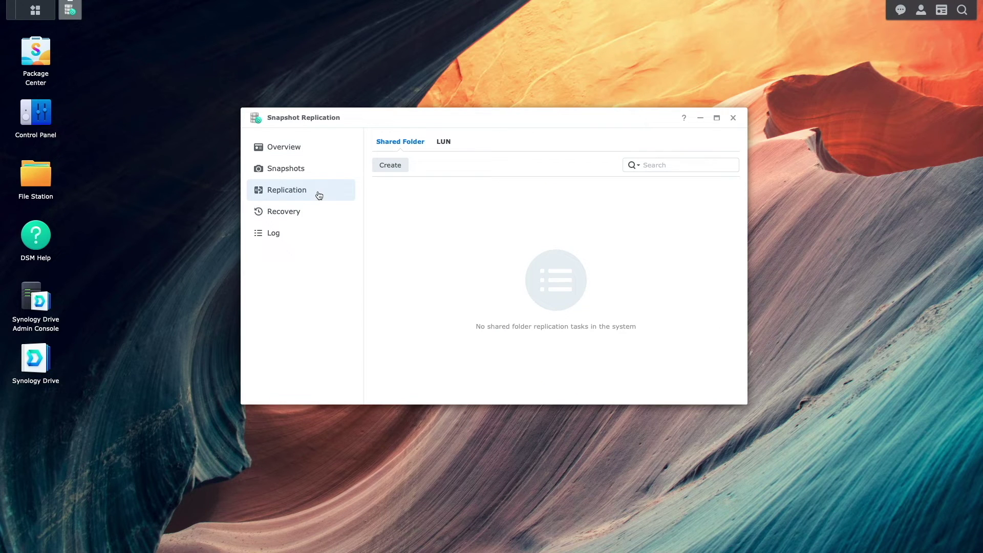
pyautogui.click(385, 167)
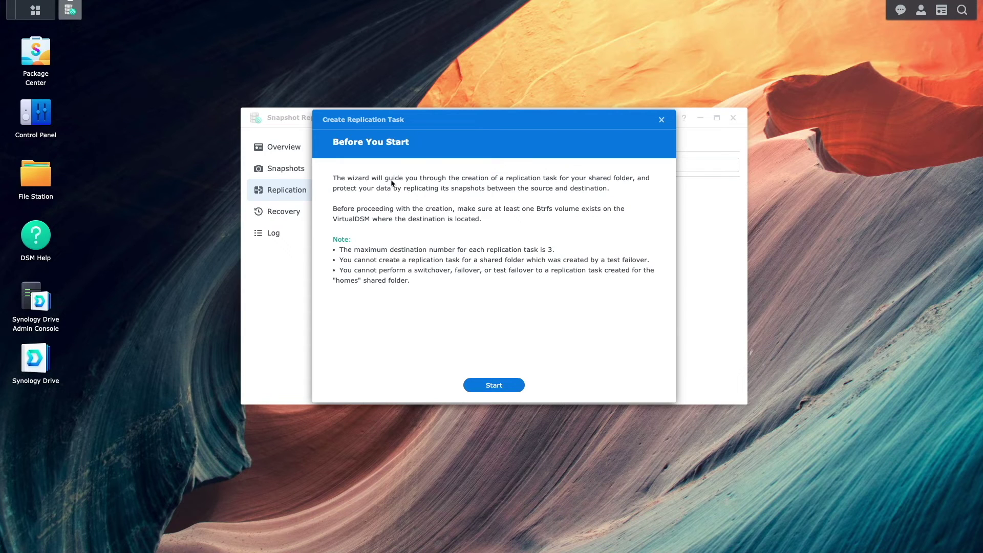
pyautogui.click(511, 385)
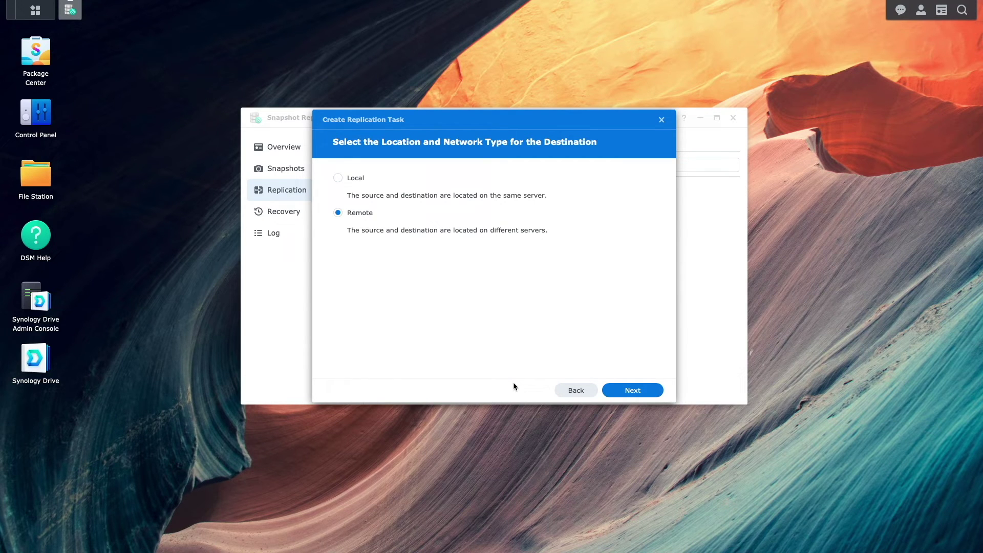
pyautogui.click(609, 392)
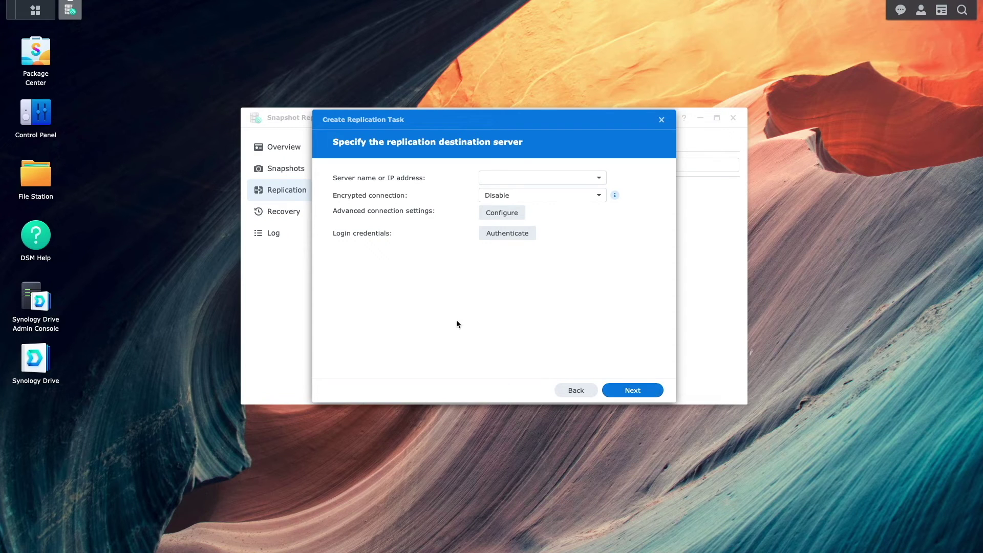
pyautogui.click(51, 123)
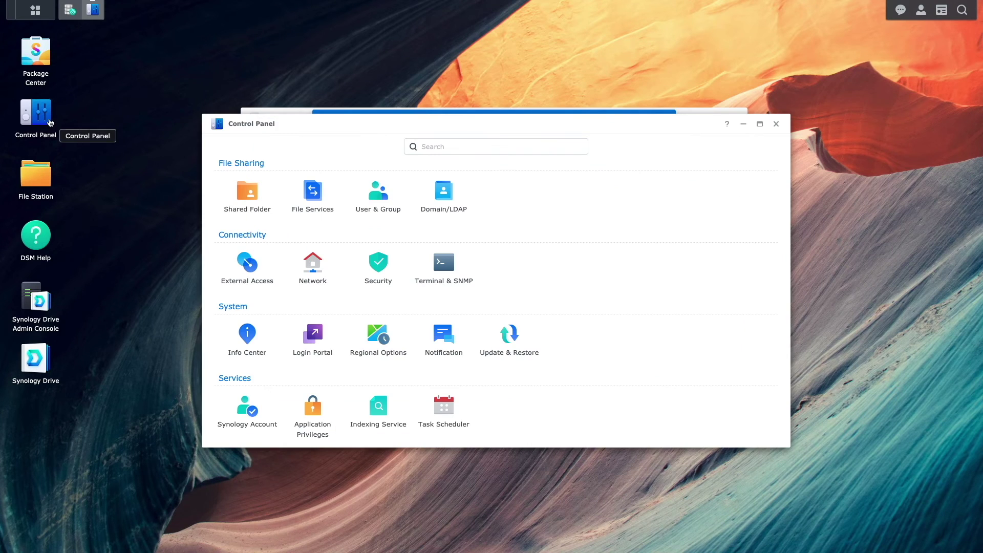
# Step: Read the VPN gateway under Network Interface and enter 10.2.0.0 as the destination server
pyautogui.click(303, 263)
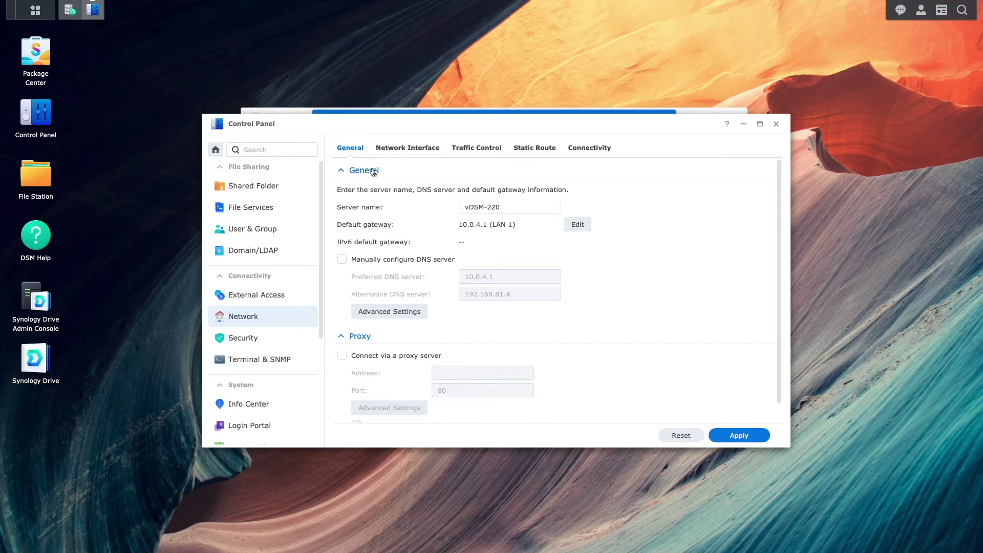
pyautogui.click(387, 153)
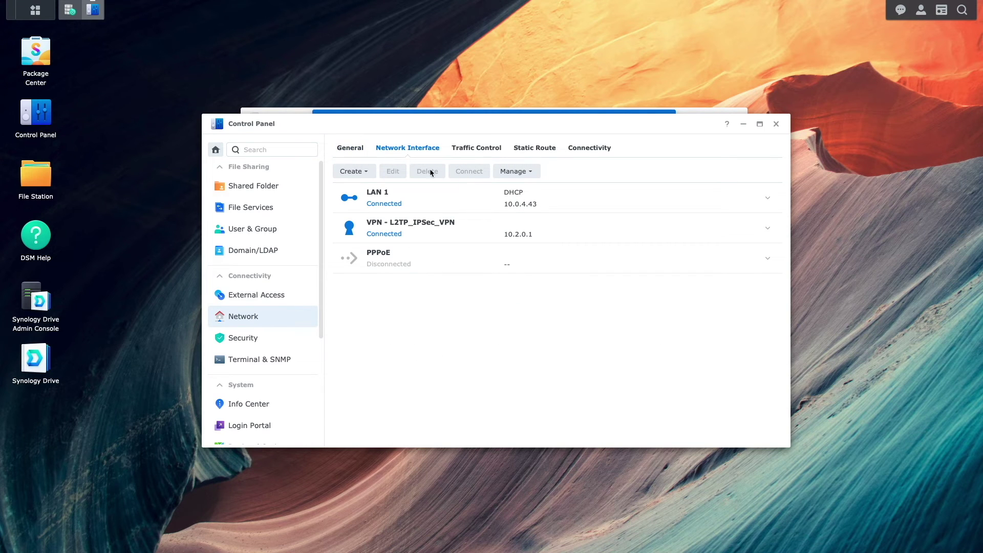
pyautogui.click(768, 228)
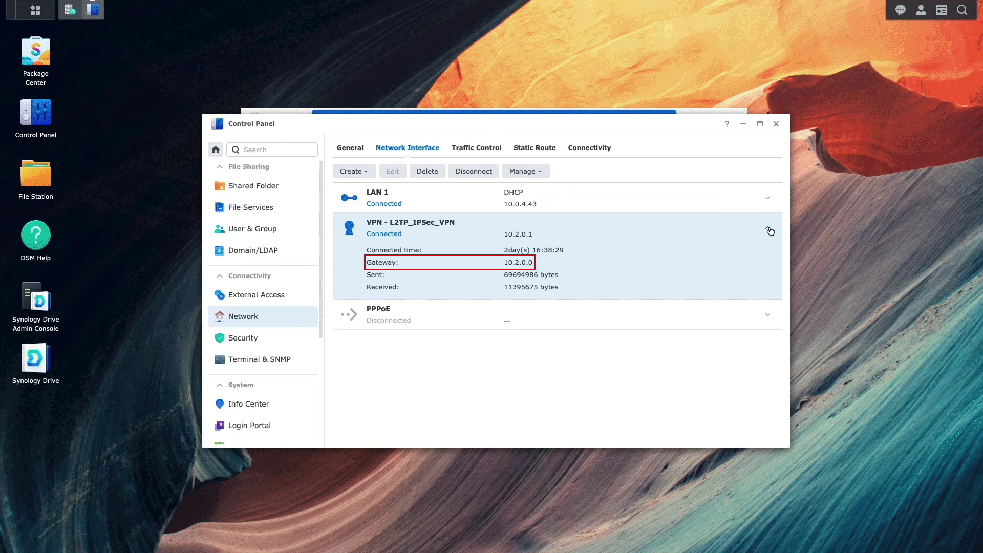
pyautogui.click(776, 124)
pyautogui.click(558, 178)
pyautogui.write('10.2.0.0')
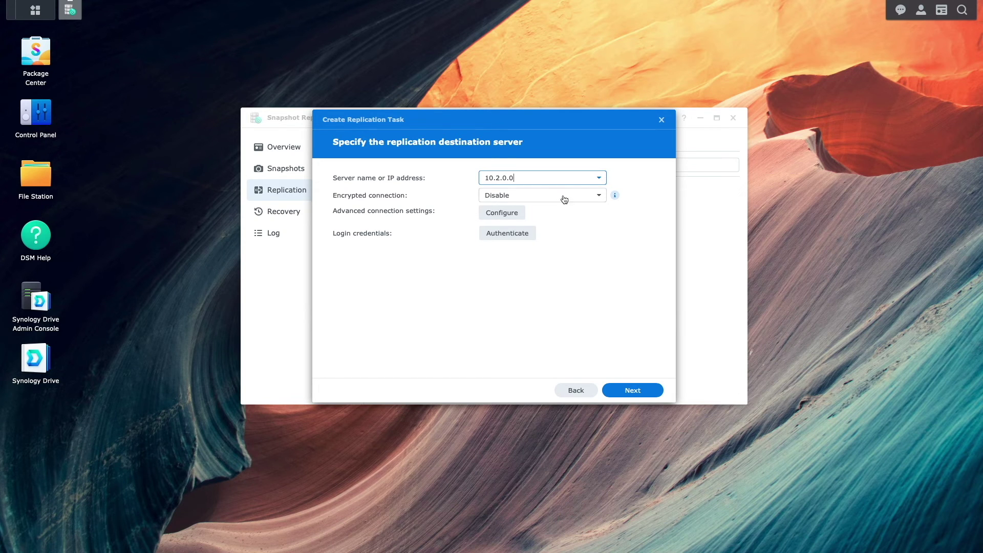
# Step: Authenticate to destination server vDSM-920 with the DSM account username and password
pyautogui.click(533, 233)
pyautogui.click(529, 243)
pyautogui.write('dsadmin')
pyautogui.press('Tab')
pyautogui.write('•••••••••••')
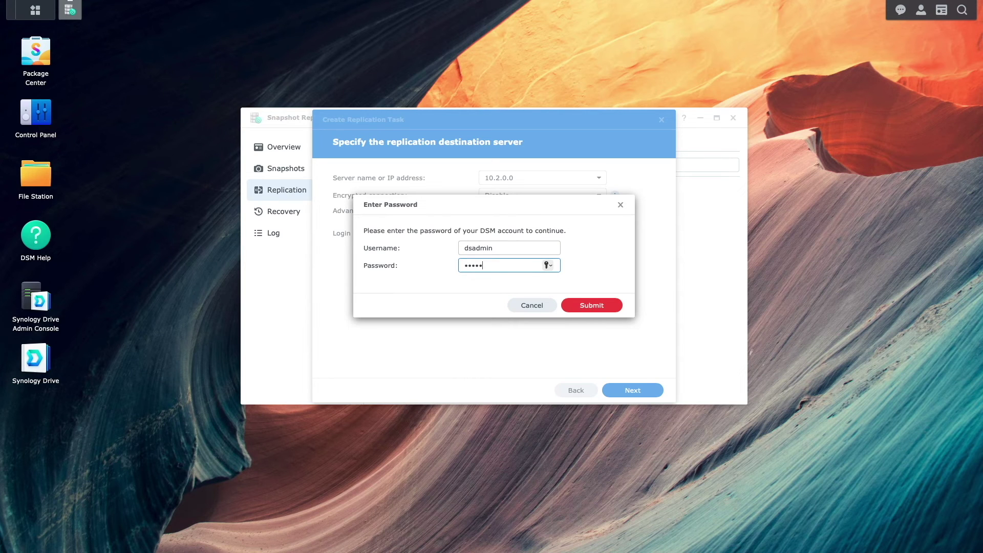
pyautogui.write('•')
pyautogui.click(570, 305)
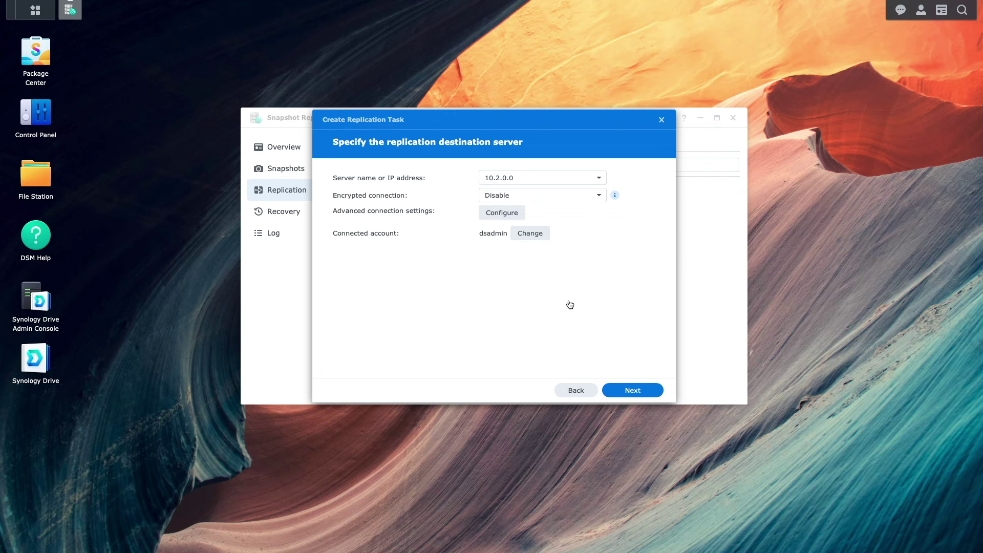
pyautogui.click(613, 392)
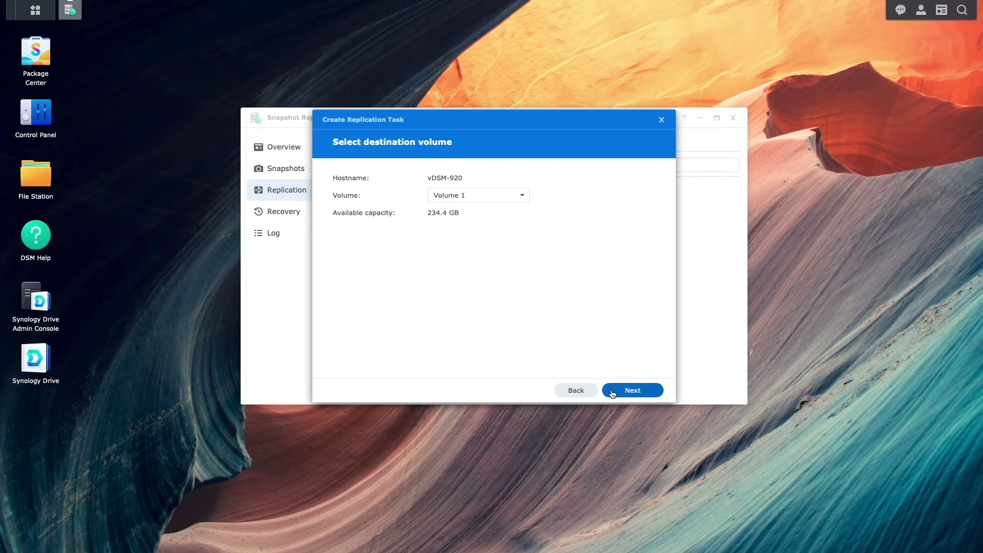
# Step: Replicate FilesToBackup to Volume 1 with network initial copy, daily schedule and default retention
pyautogui.click(612, 392)
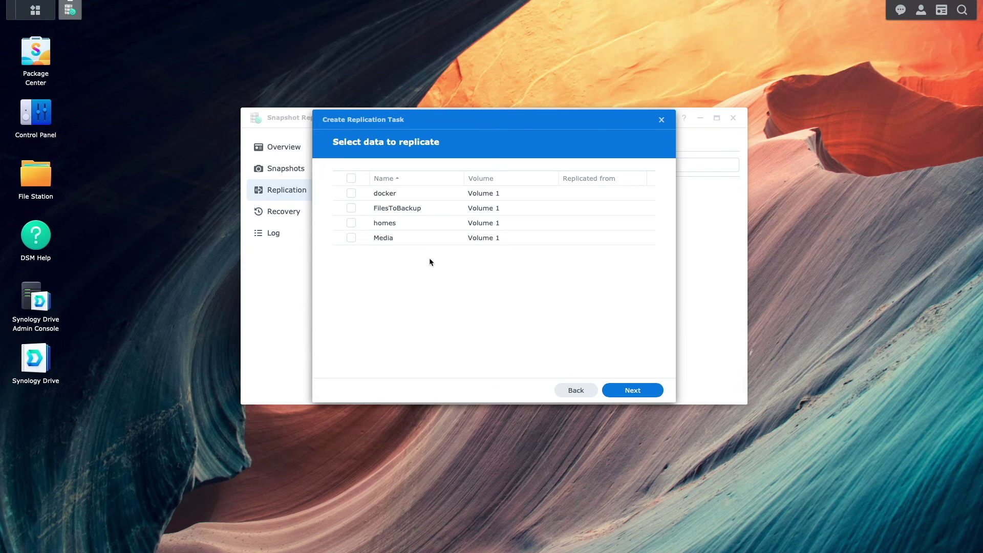
pyautogui.click(351, 209)
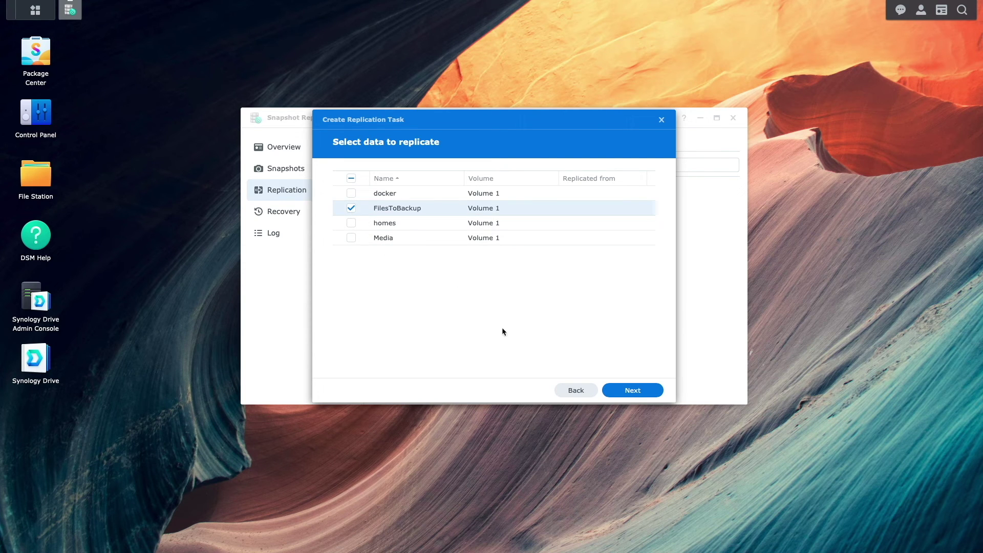
pyautogui.click(613, 391)
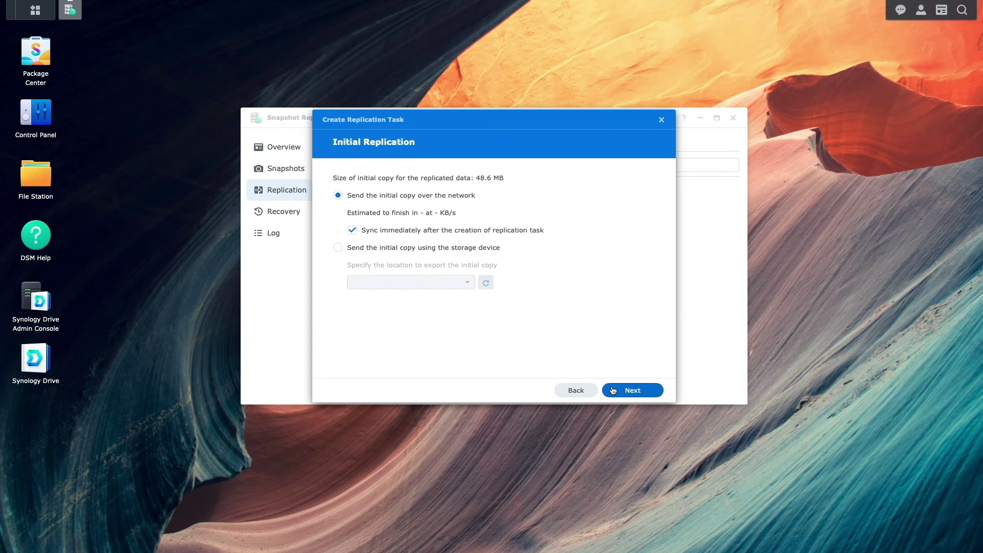
pyautogui.click(612, 391)
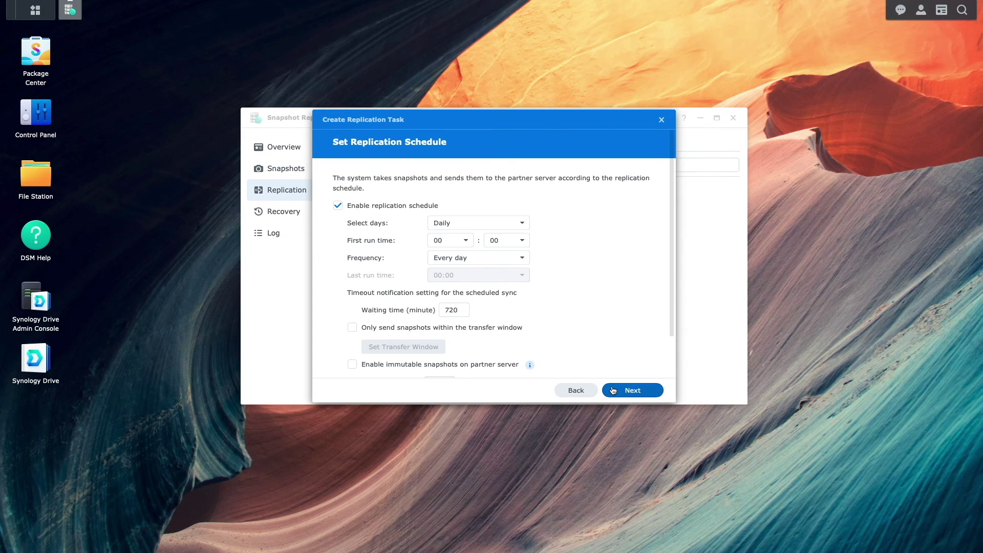
pyautogui.click(613, 390)
pyautogui.click(612, 390)
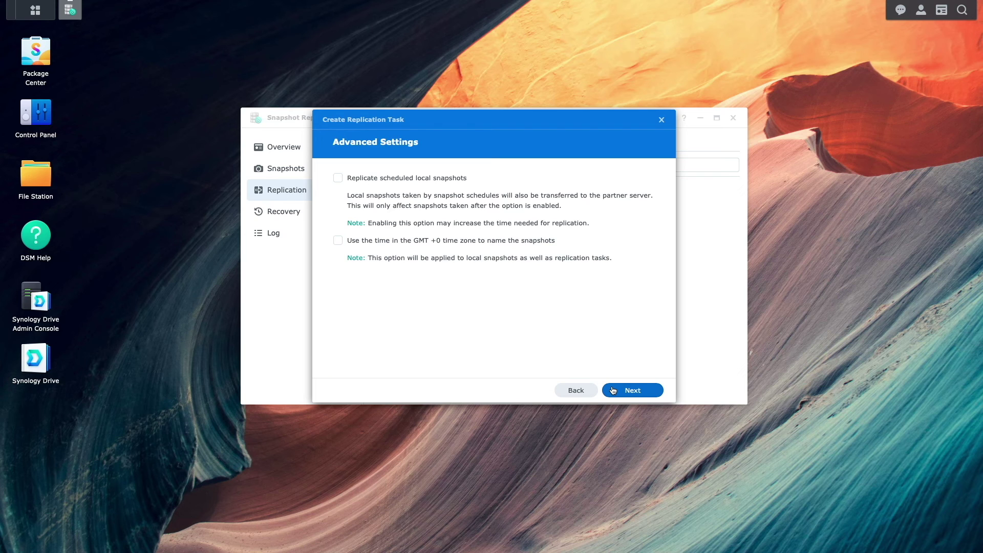
pyautogui.click(613, 391)
pyautogui.click(613, 391)
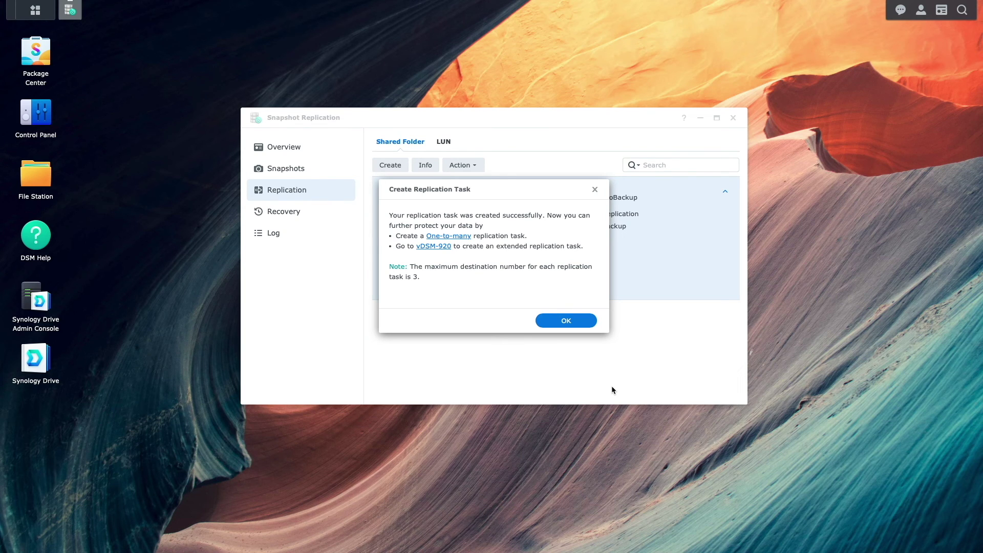
# Step: Dismiss the replication task-created confirmation message
pyautogui.click(584, 325)
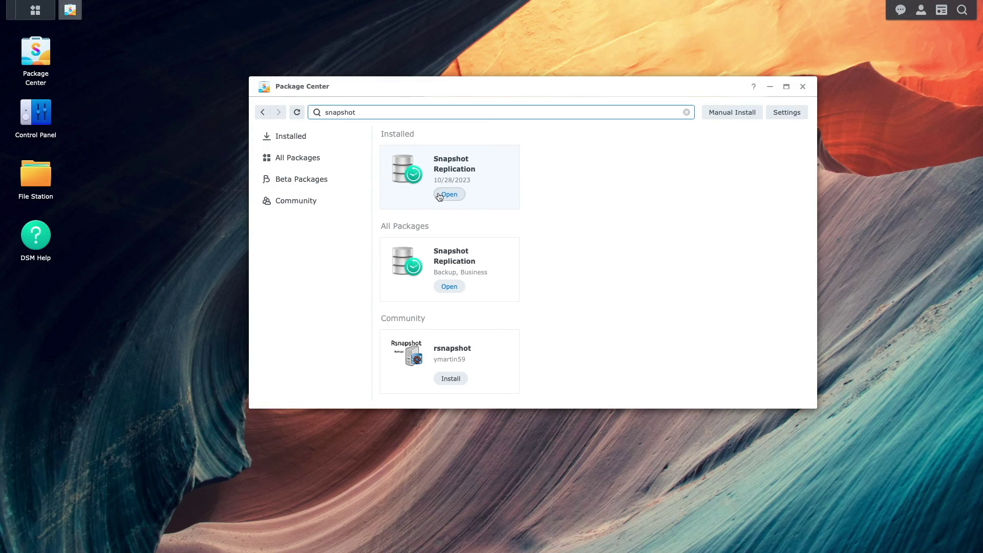
pyautogui.click(801, 87)
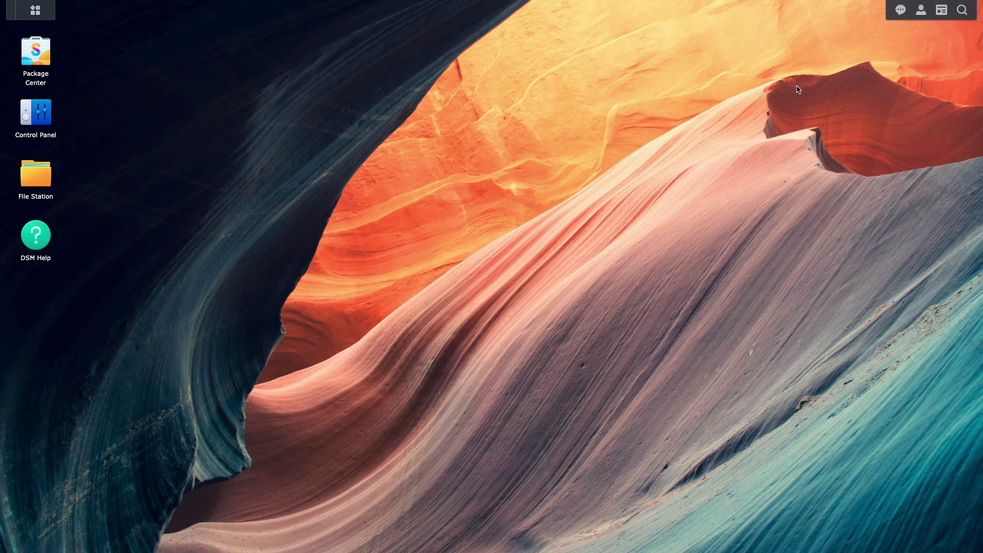
pyautogui.click(36, 12)
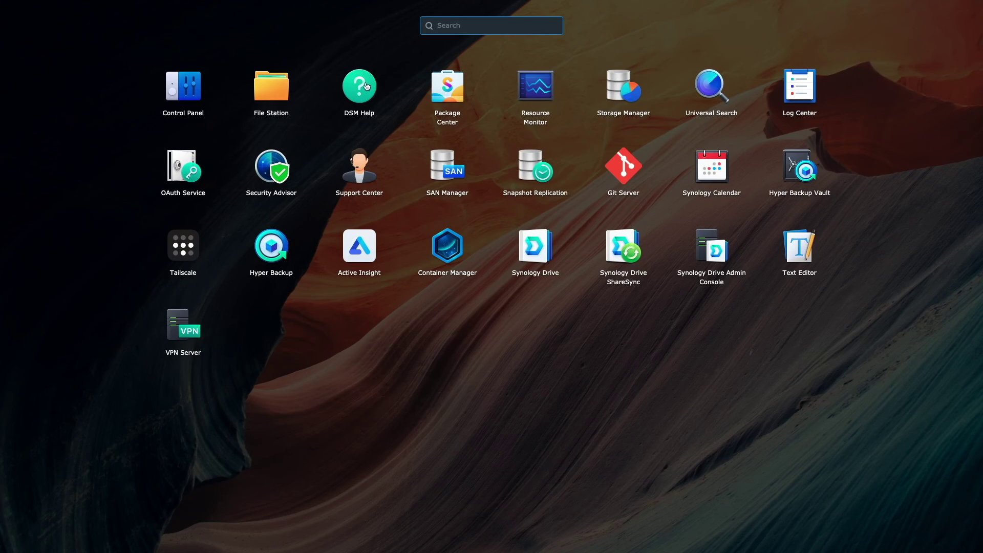
pyautogui.click(512, 156)
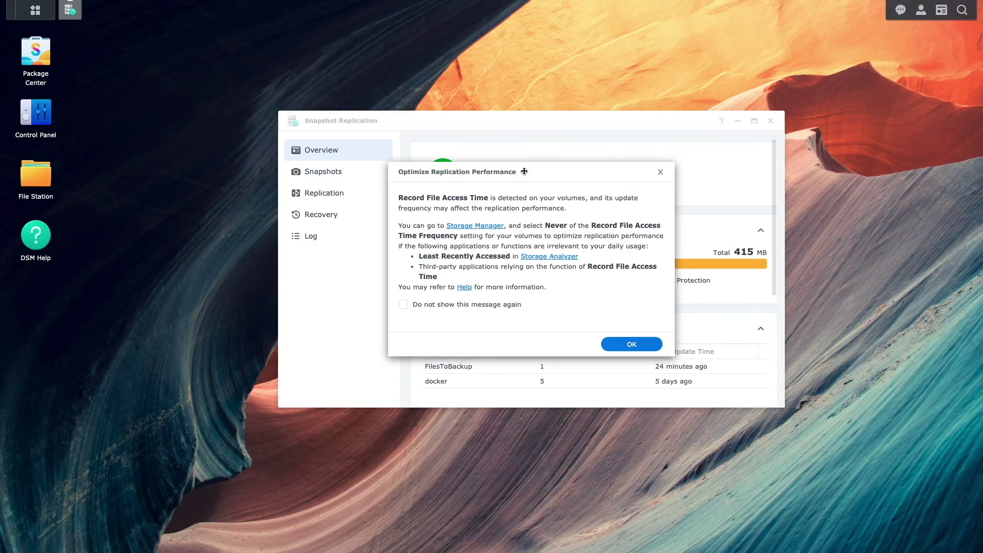
pyautogui.click(645, 346)
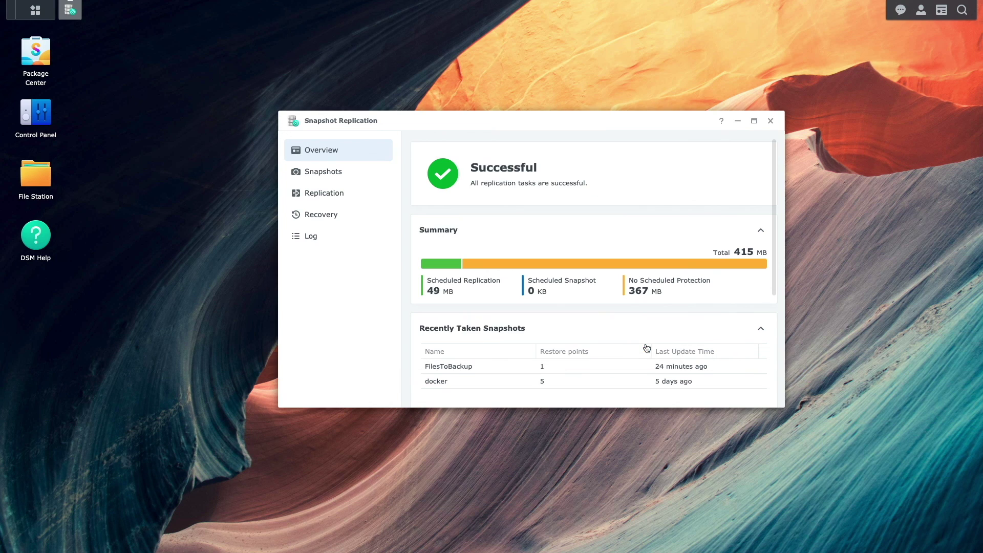
pyautogui.click(363, 194)
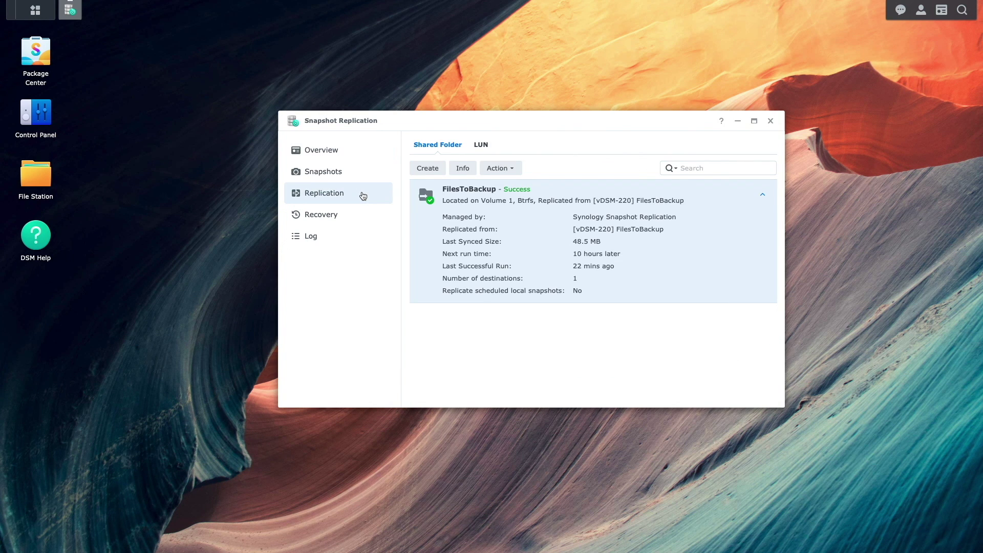
pyautogui.click(770, 122)
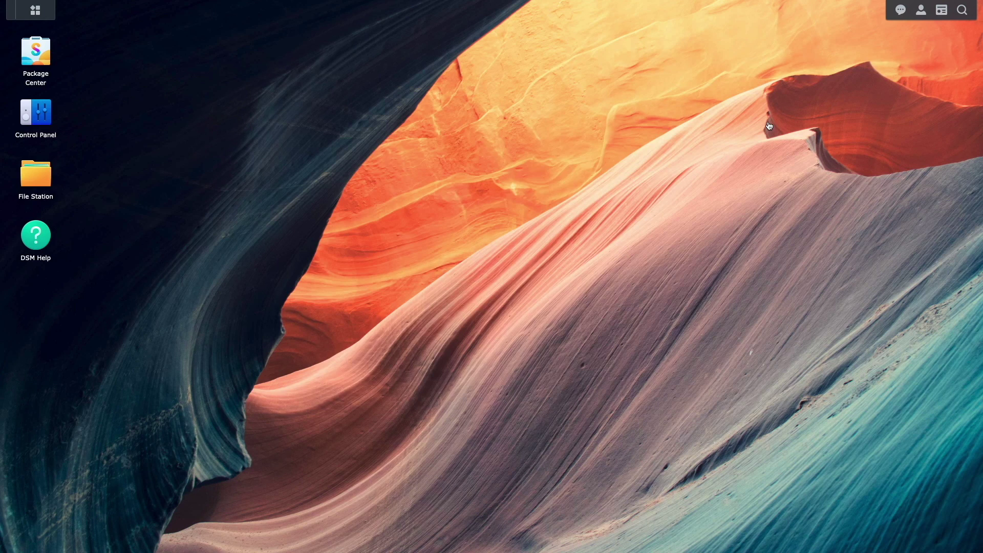
pyautogui.click(47, 179)
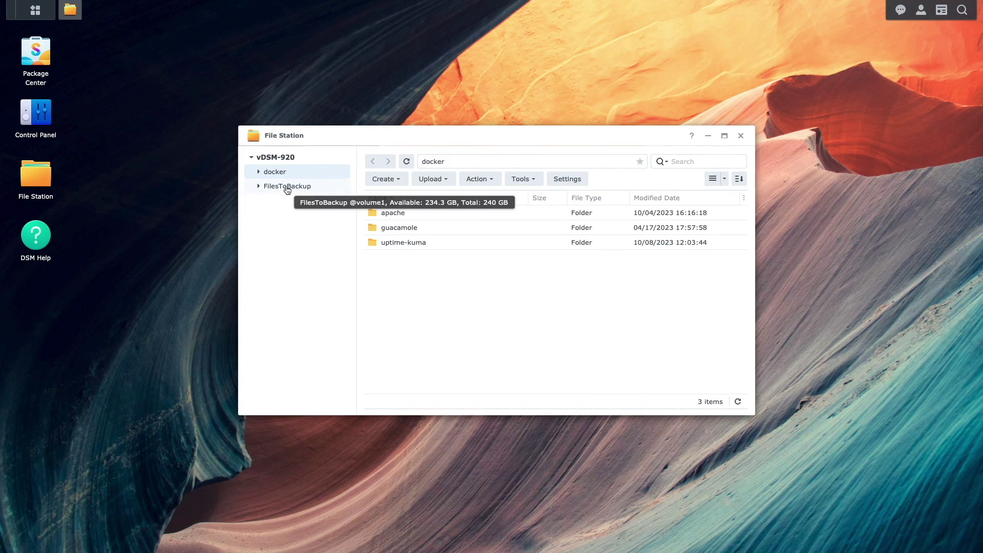
pyautogui.click(287, 188)
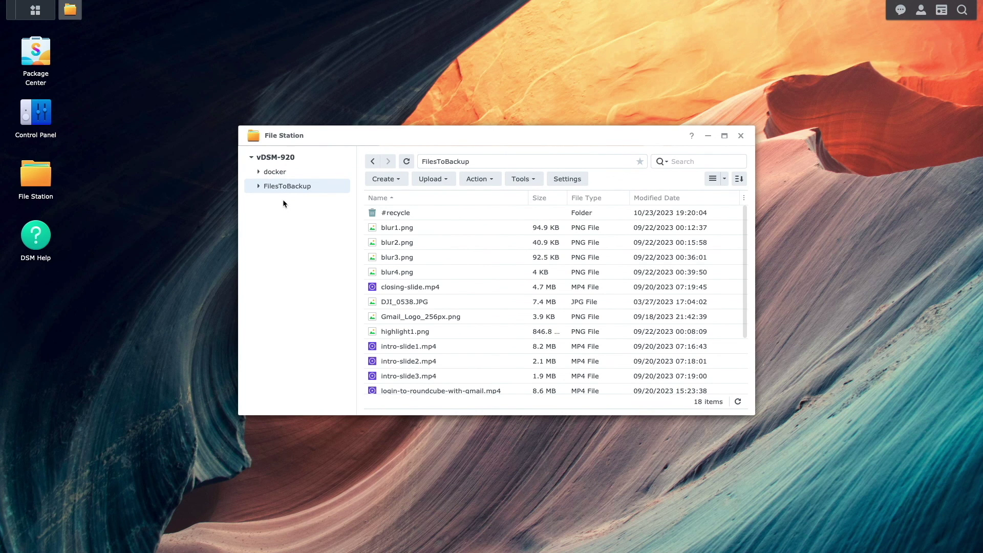
pyautogui.click(740, 136)
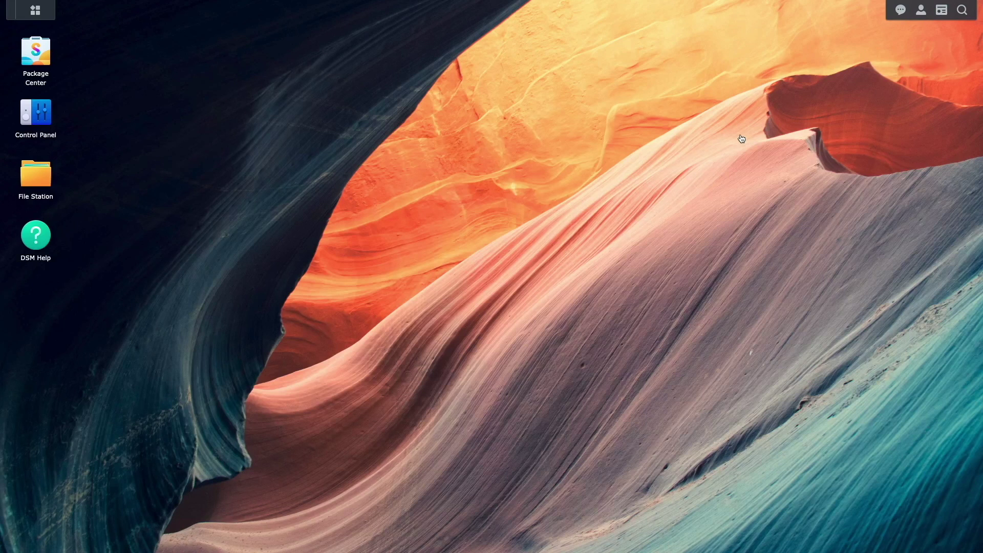